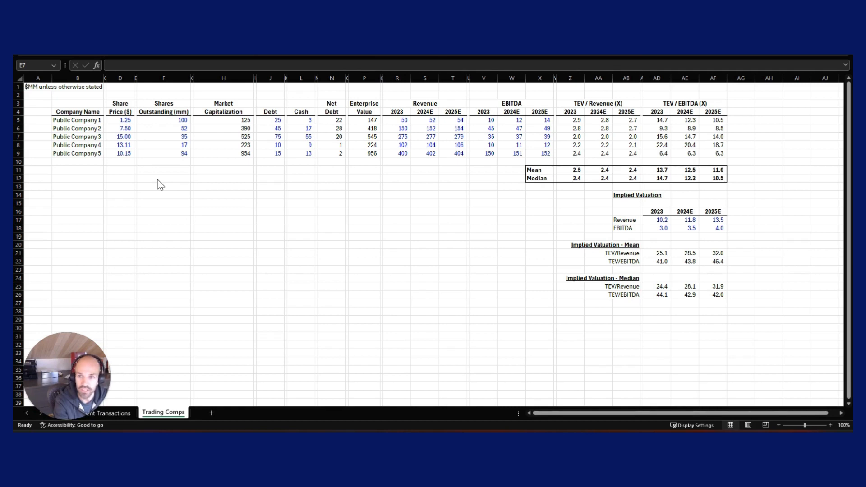
- Enlarge the Trading Comps sheet to 170% zoom with columns A through V in view
click(157, 179)
click(157, 179)
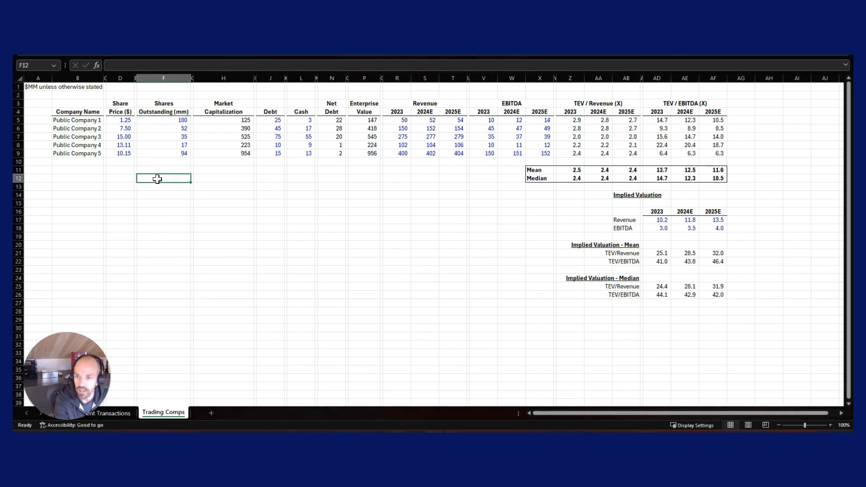
click(81, 103)
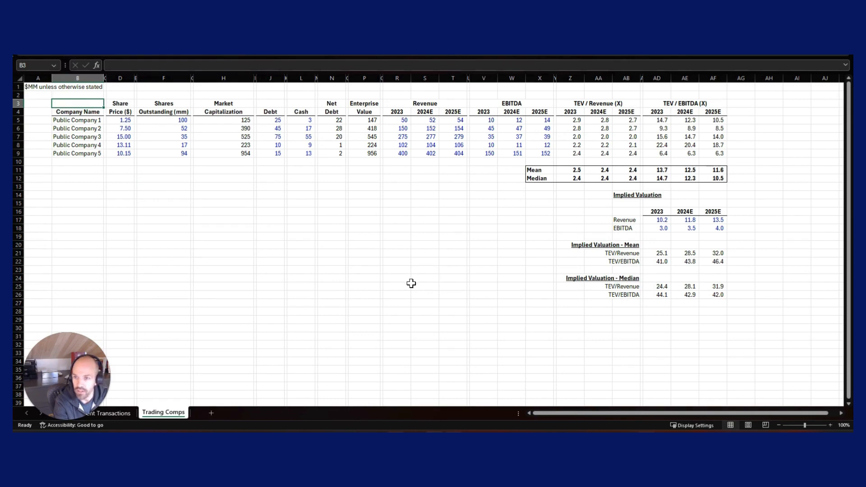
click(830, 425)
click(831, 425)
click(830, 425)
click(830, 425)
click(830, 425)
click(830, 425)
click(831, 425)
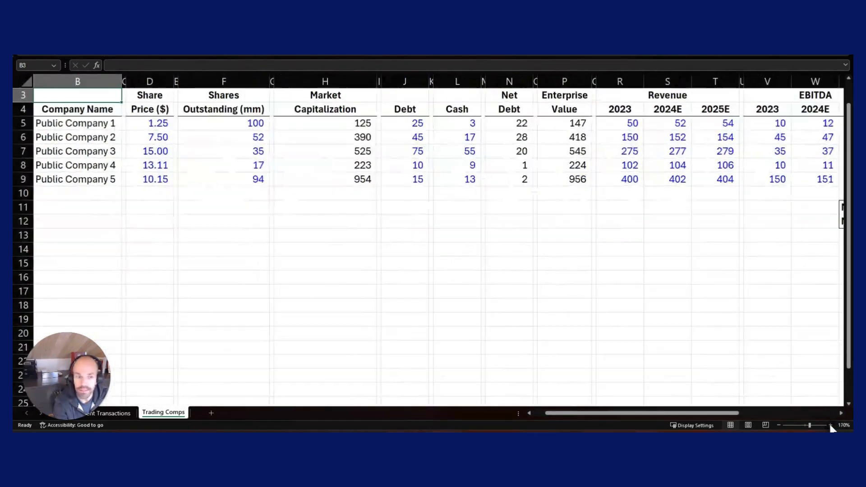
drag(693, 414, 664, 415)
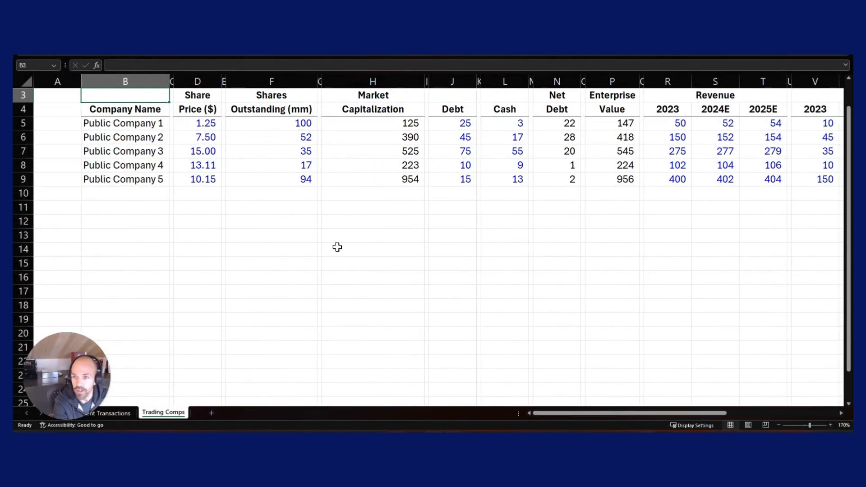
- Review the peer companies listed under Company Name, going through rows 5 to 9
key(Up)
key(Up)
key(Down)
key(Down)
key(Down)
key(Down)
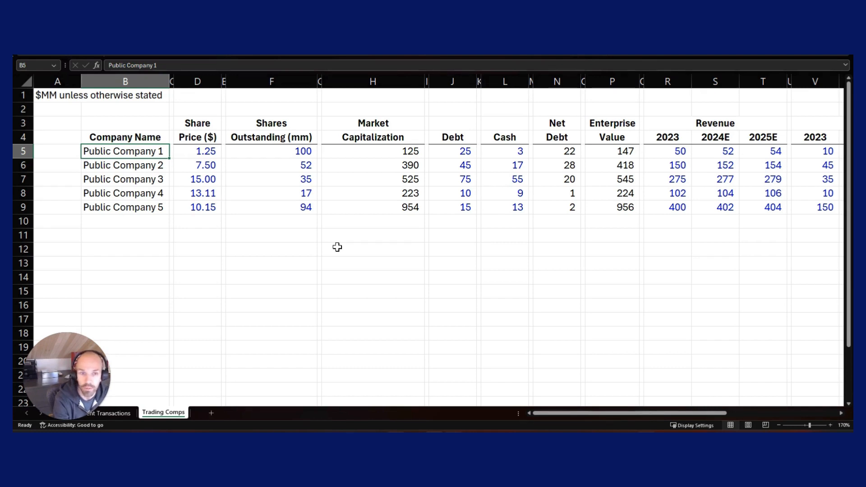
key(Down)
key(Down)
key(Down)
key(Down)
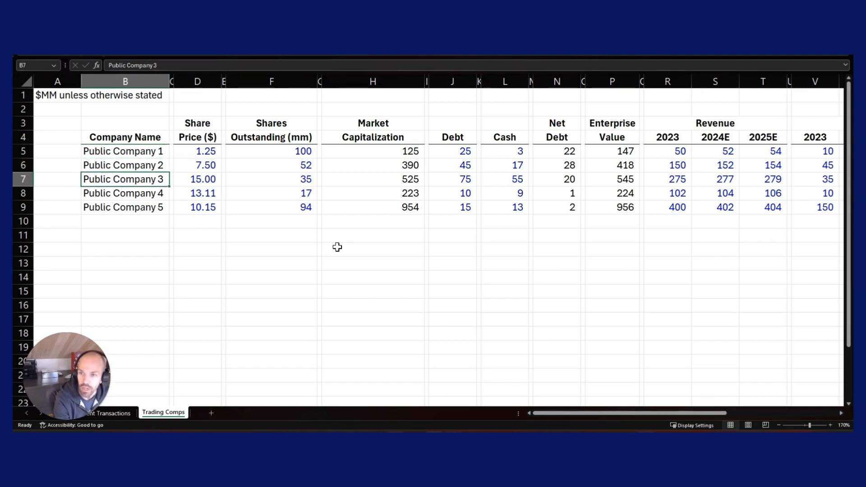
key(Up)
key(Up)
key(Up)
key(Up)
key(Down)
key(Down)
key(Down)
key(Down)
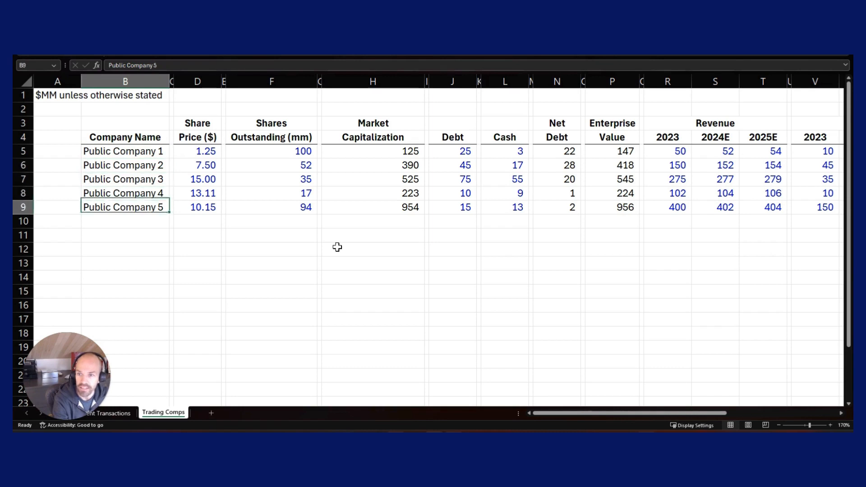
key(Up)
key(Up)
key(Up)
key(Up)
- Go through the Share Price ($) values of all five public companies
key(Right)
key(Right)
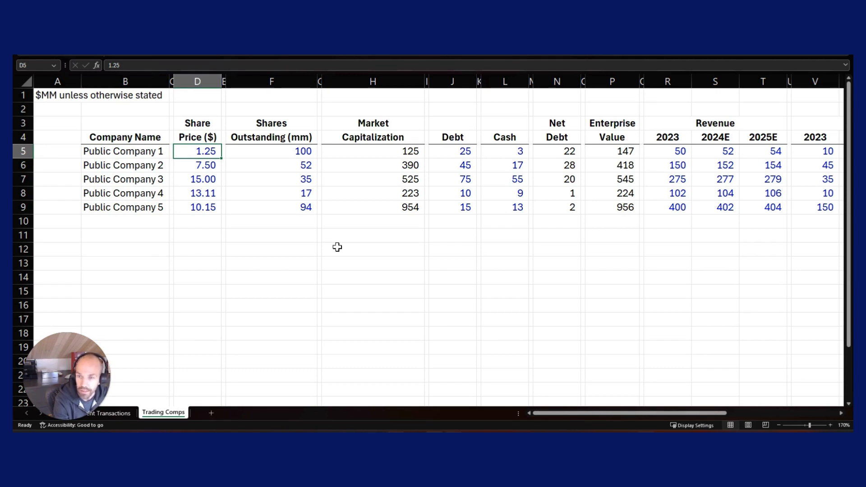
key(Down)
key(Down)
key(Down)
key(Down)
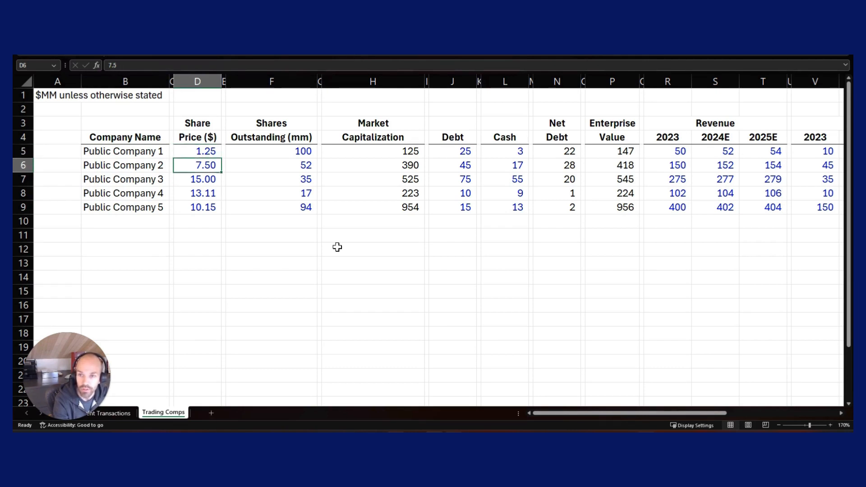
key(Up)
key(Up)
key(Up)
key(Up)
key(Up)
key(Down)
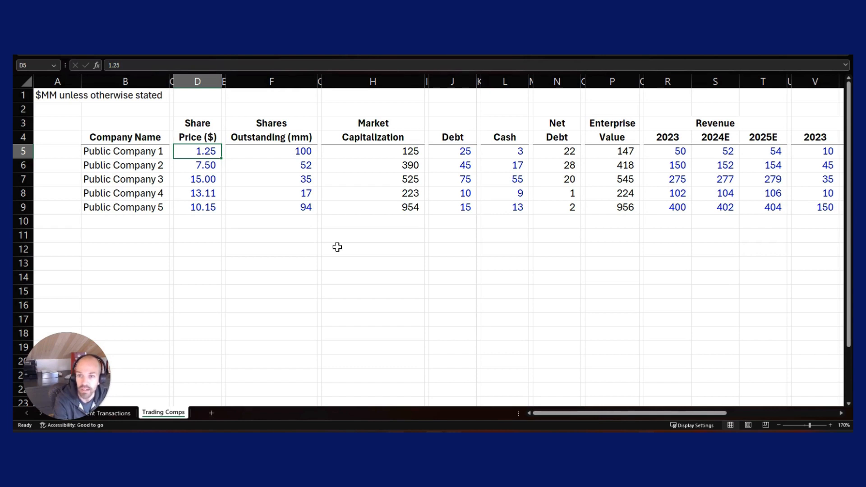
key(Down)
key(Down)
key(Down)
key(Down)
key(Up)
key(Up)
key(Up)
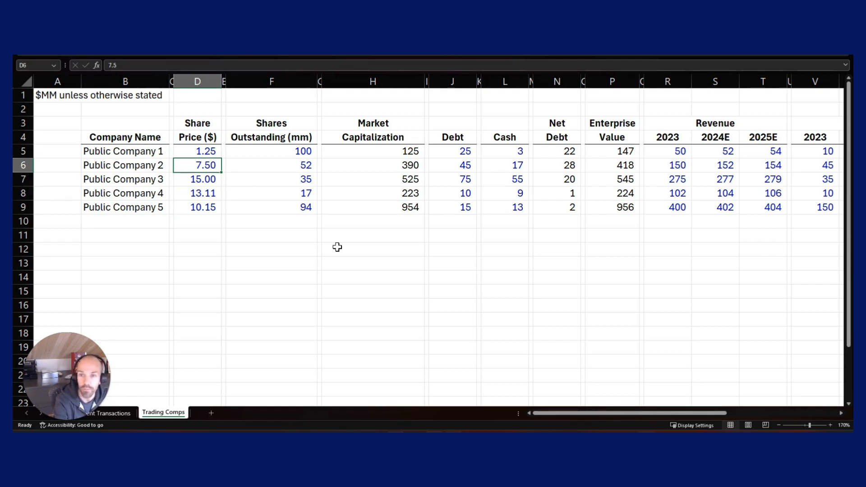
key(Up)
- Compare Public Company 1's market capitalization with its share price and shares outstanding inputs
key(Right)
key(Right)
key(Right)
key(Right)
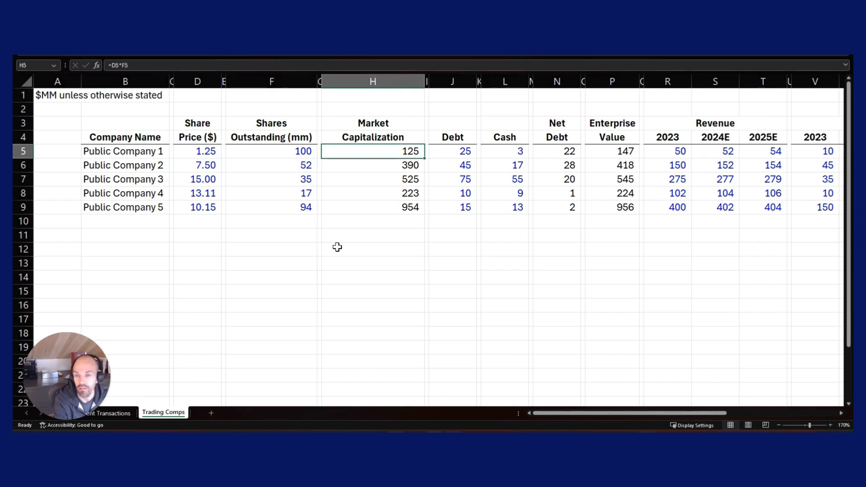
key(Left)
key(Left)
key(Left)
key(Left)
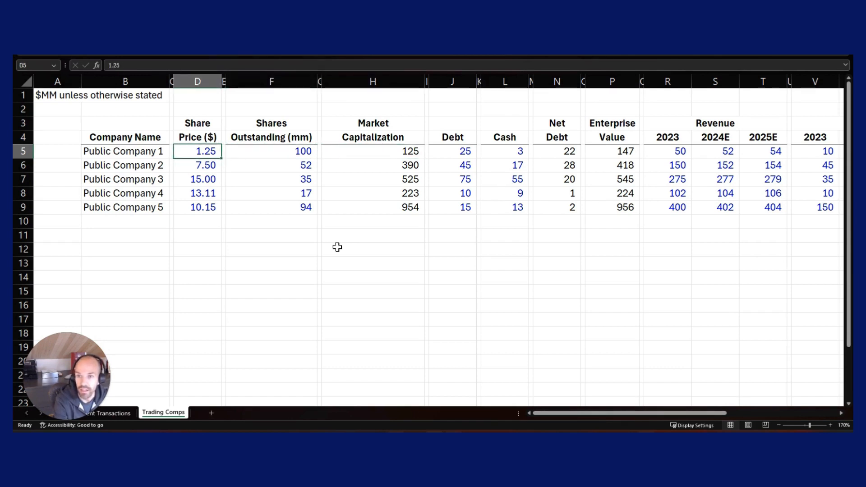
key(Right)
key(Right)
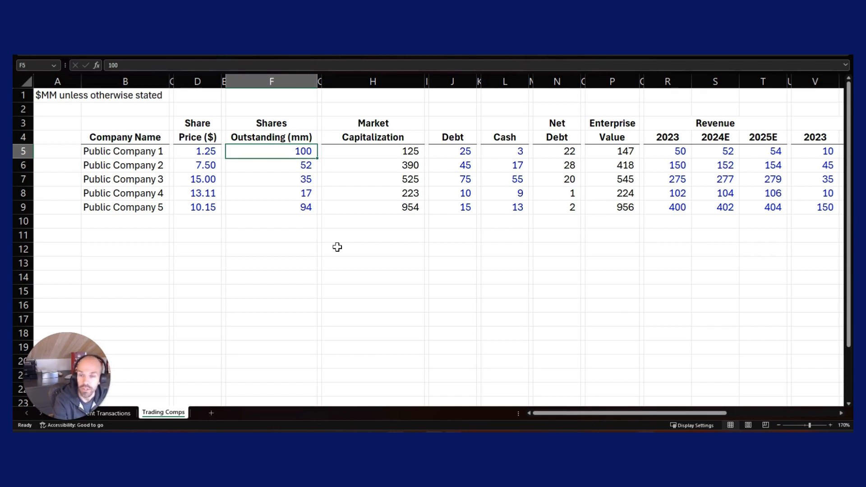
key(Left)
key(Left)
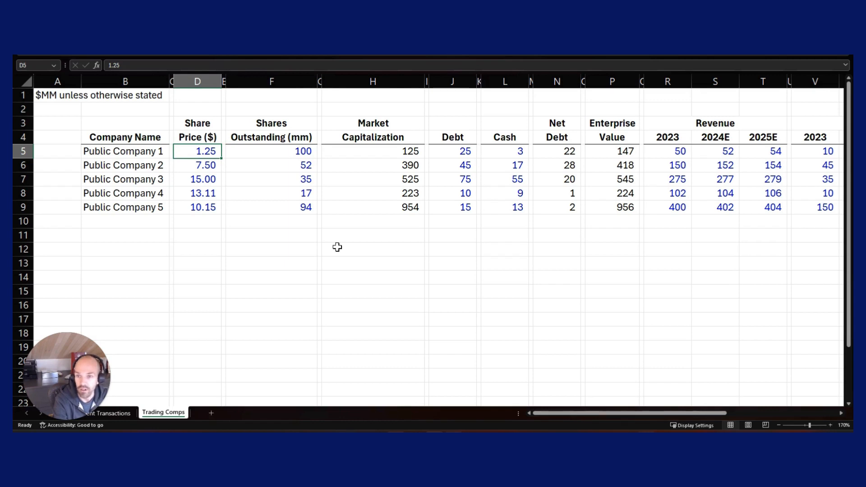
key(Right)
key(Right)
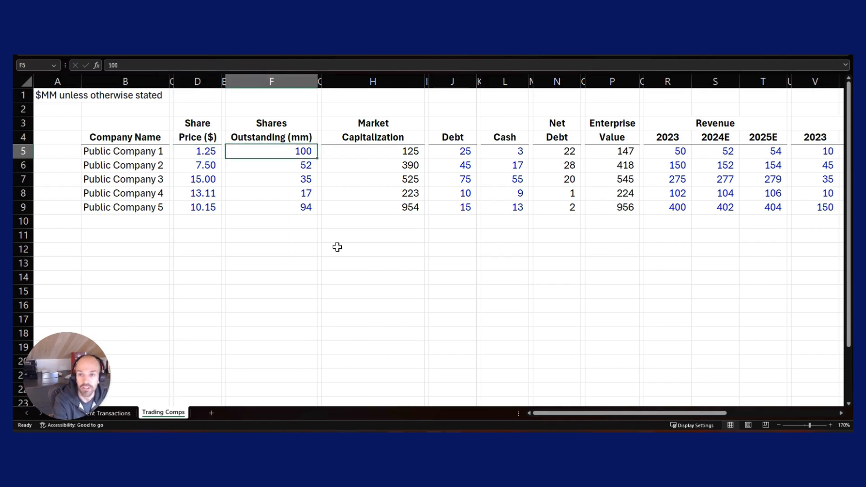
- Inspect the market capitalization formula in H5 and look through the column down to H9
key(Right)
key(Right)
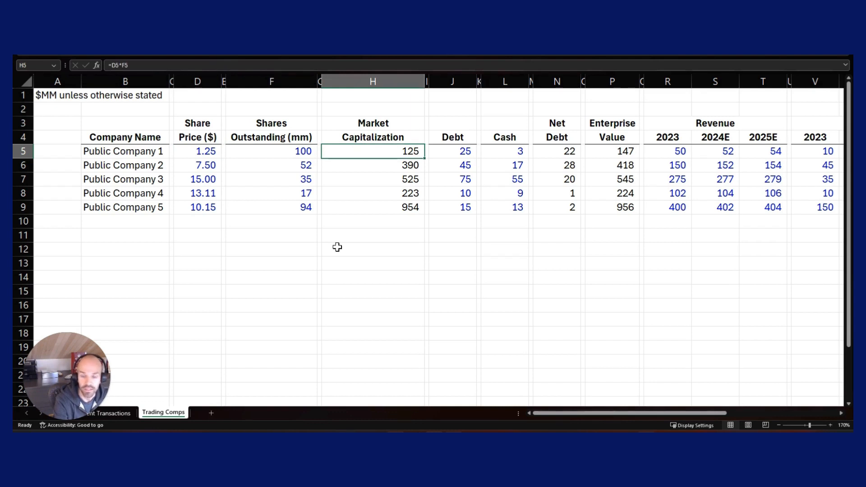
key(F2)
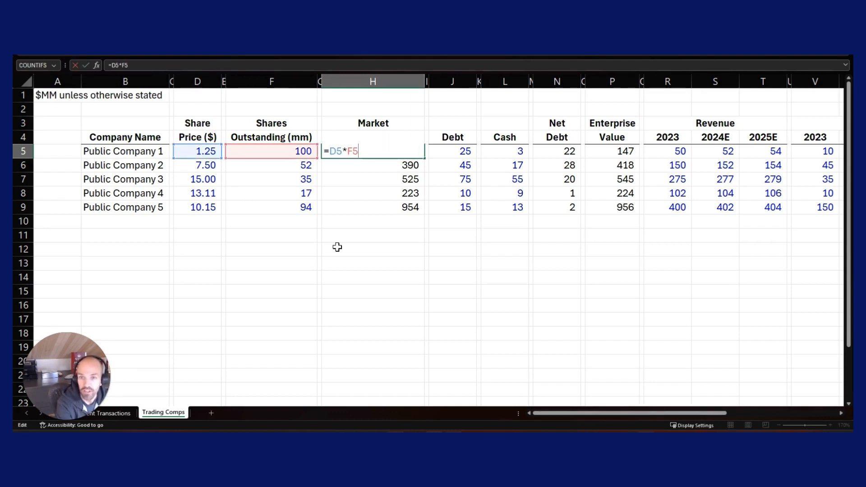
key(Escape)
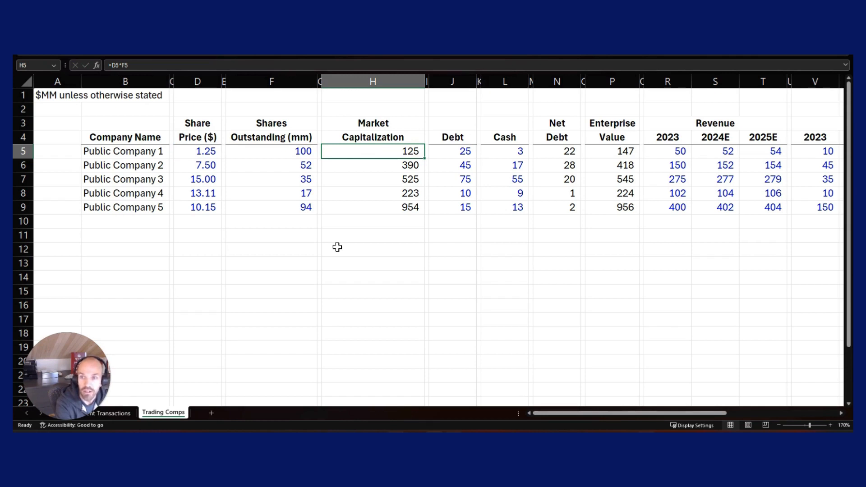
key(Down)
key(Down)
key(Down)
key(Down)
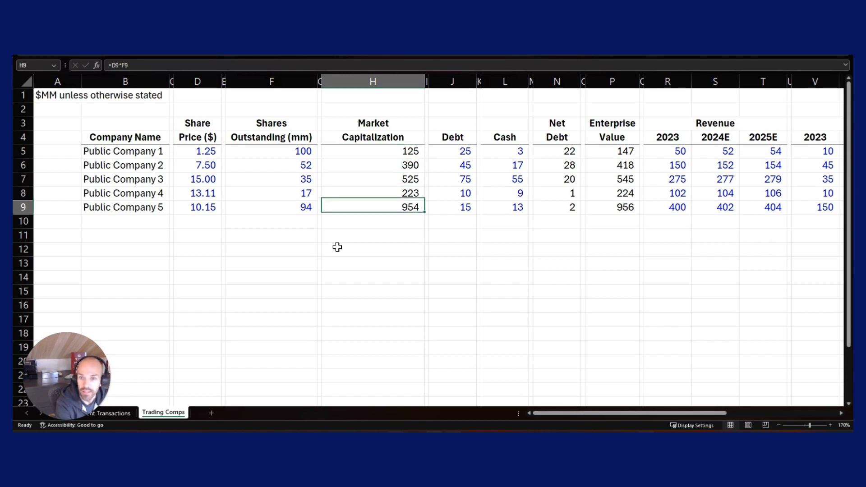
key(Left)
key(Left)
key(Right)
key(Right)
key(Right)
key(Up)
key(Up)
key(Up)
key(Up)
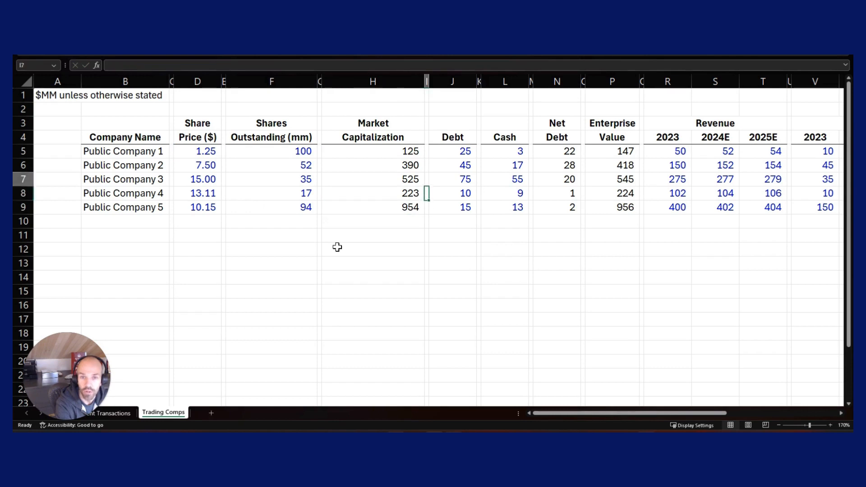
key(Left)
key(Left)
key(Right)
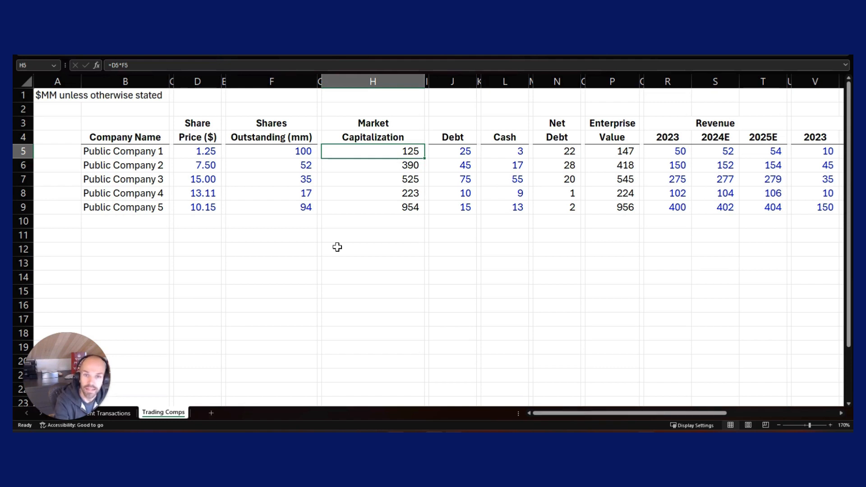
key(Right)
key(Right)
key(Right)
key(Right)
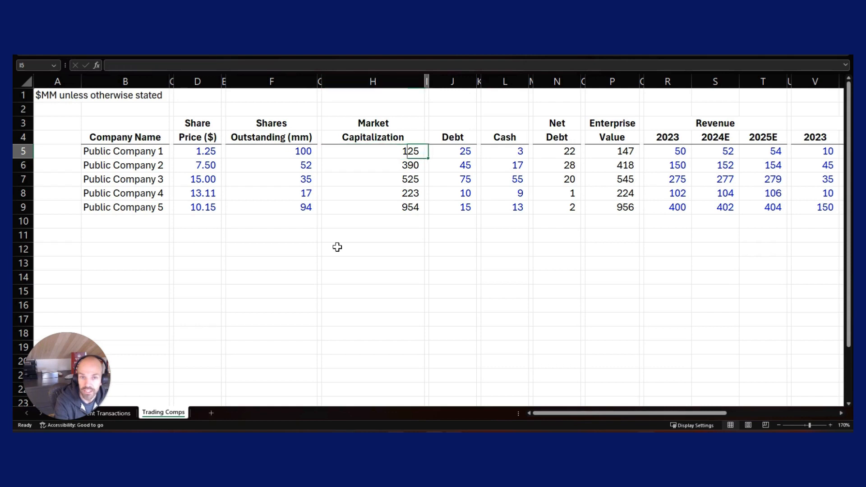
key(Left)
key(Left)
key(Left)
key(Left)
key(Right)
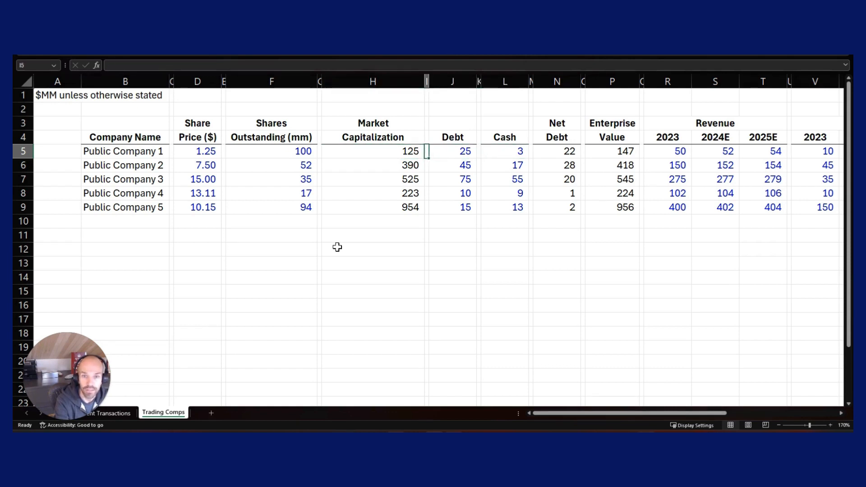
- Look through the Debt values of all five public companies
key(Right)
key(Right)
key(Left)
key(Down)
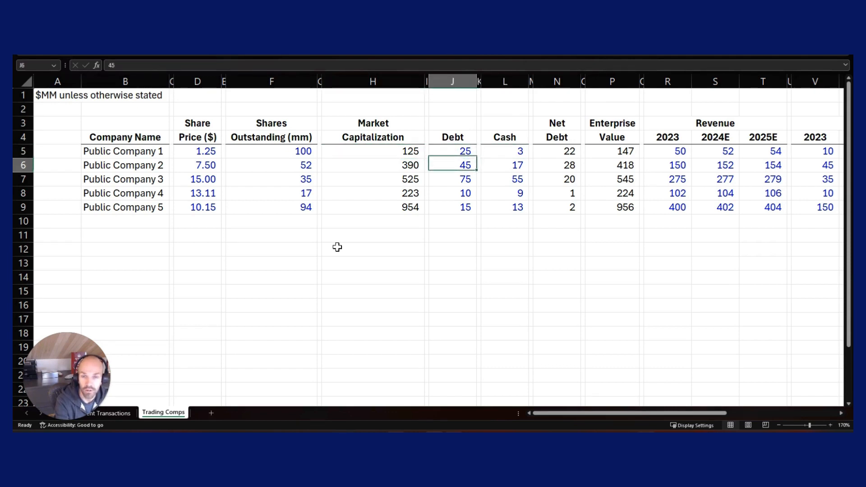
key(Down)
key(Down)
key(Down)
key(Up)
key(Up)
key(Up)
key(Up)
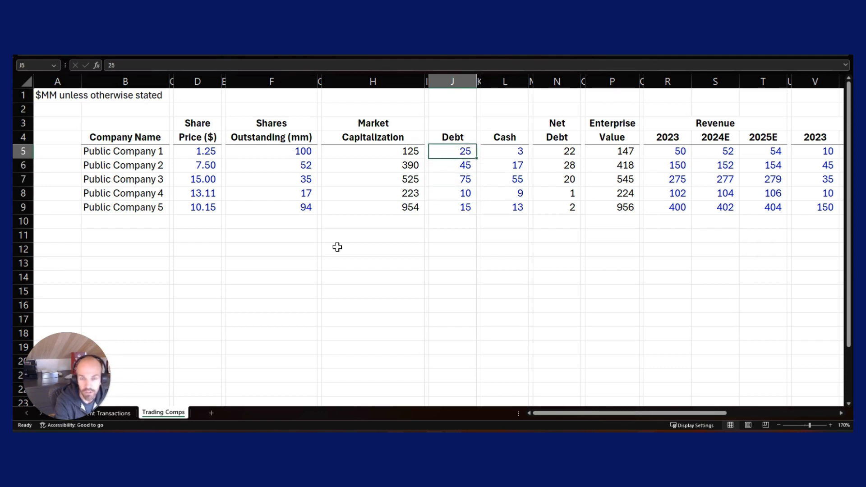
- Look through the Cash values of all five public companies
key(Right)
key(Right)
key(Down)
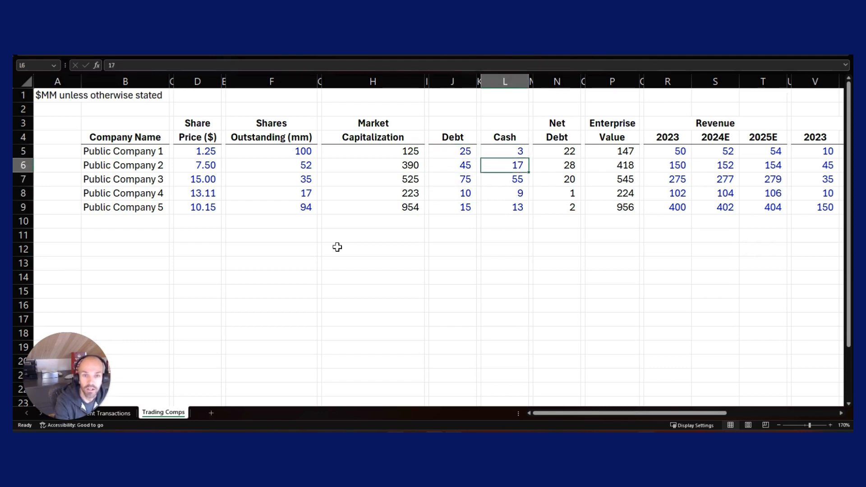
key(Down)
key(Down)
key(Down)
key(Up)
key(Up)
key(Up)
key(Up)
key(Up)
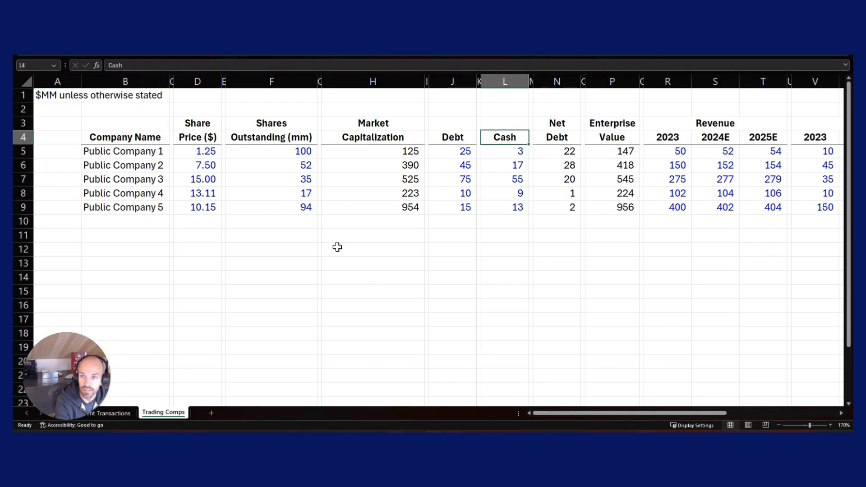
key(Down)
- Inspect the Net Debt formulas of each company in N5 to N9, leaving them unedited
key(Right)
key(Right)
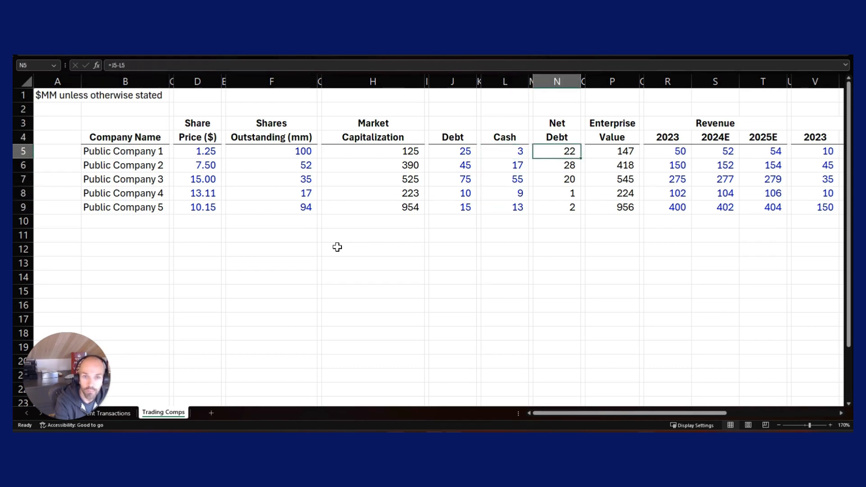
key(F2)
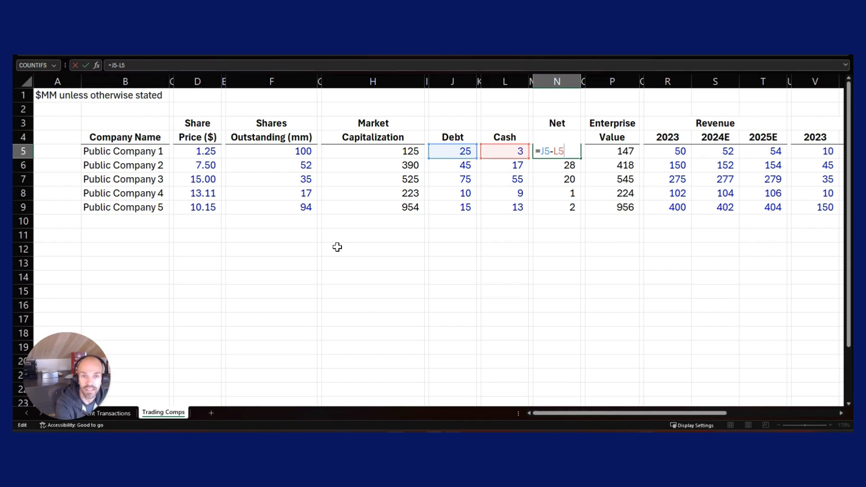
key(Escape)
key(Down)
key(F2)
key(Escape)
key(Down)
key(F2)
key(Escape)
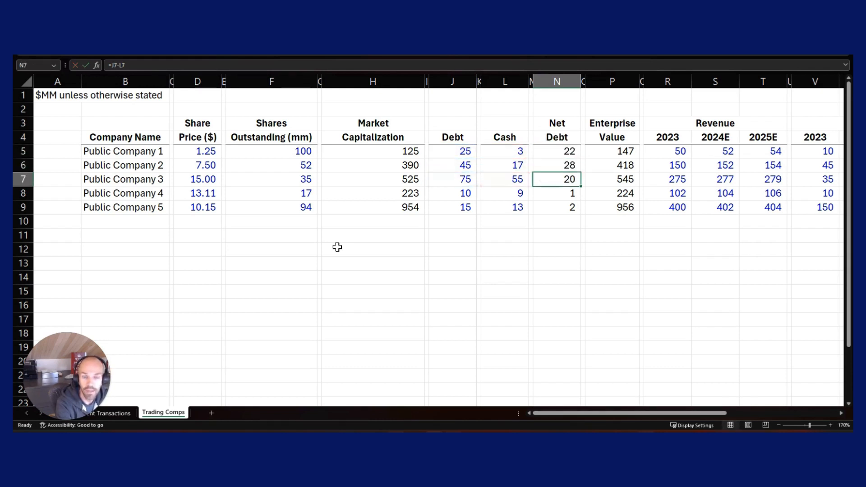
key(Down)
key(F2)
key(Escape)
key(Down)
key(F2)
key(Escape)
key(Up)
key(Up)
key(Up)
key(Up)
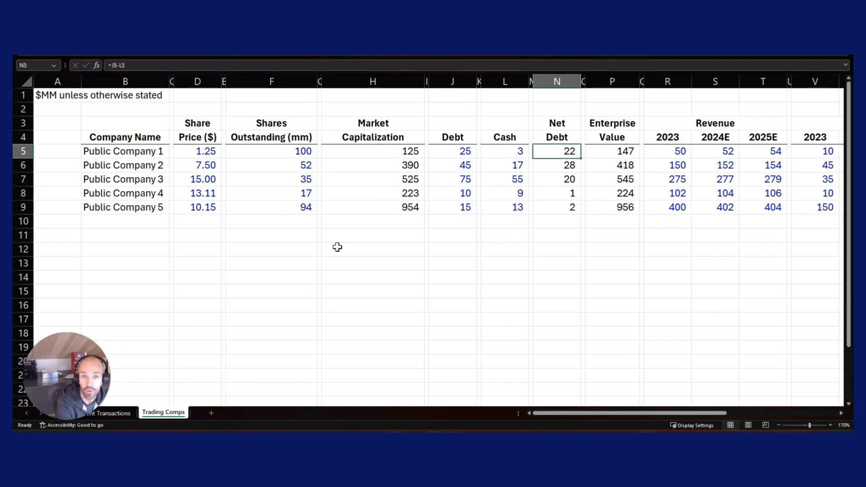
- Trace Public Company 1's net debt back to its cash and debt inputs in row 5
key(Left)
key(Left)
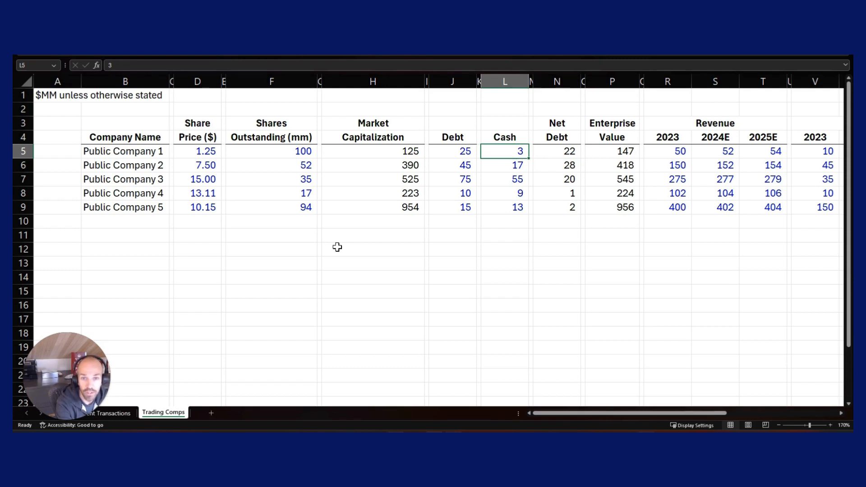
key(Left)
key(Left)
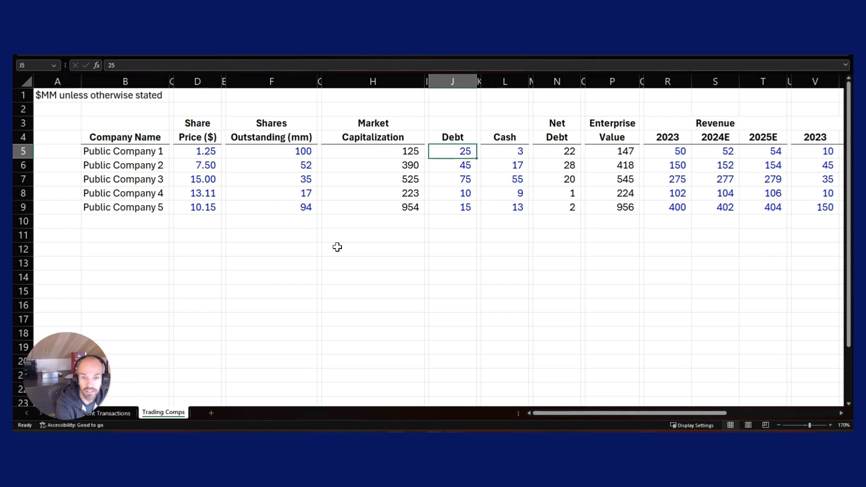
key(Right)
key(Right)
key(Right)
key(Right)
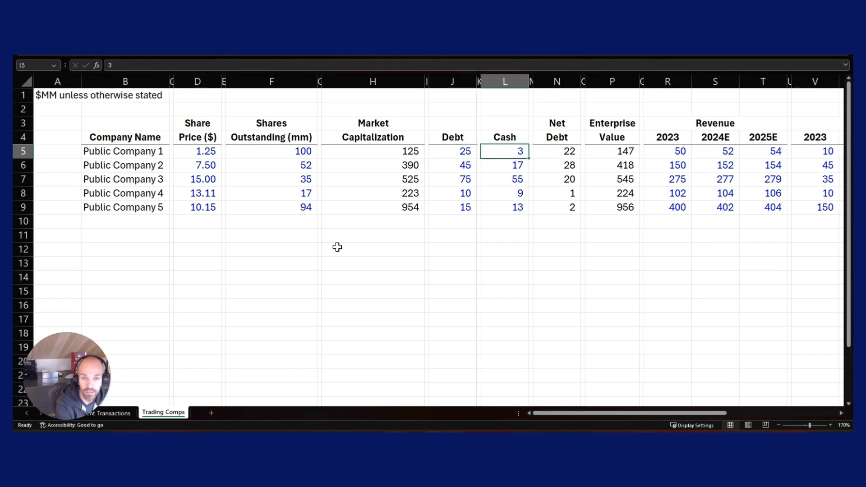
- Look through the Net Debt values of all five public companies in N5 to N9
key(Down)
key(Down)
key(Down)
key(Down)
key(Up)
key(Up)
key(Up)
key(Up)
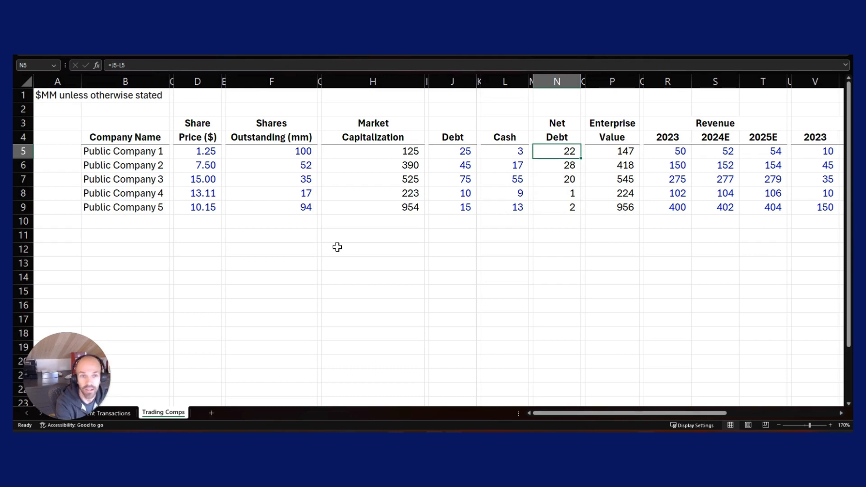
- Inspect Public Company 1's Enterprise Value formula in P5, leaving it unedited
key(Right)
key(Right)
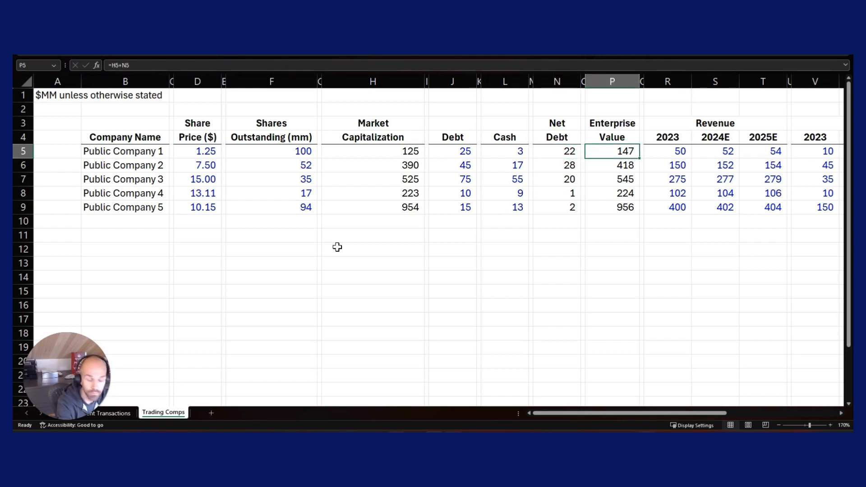
text(=H5+N5)
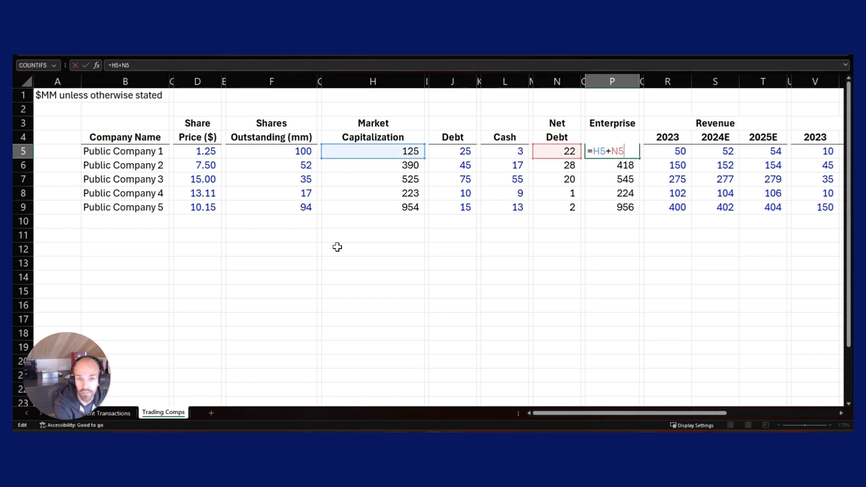
key(ctrl+Return)
key(F2)
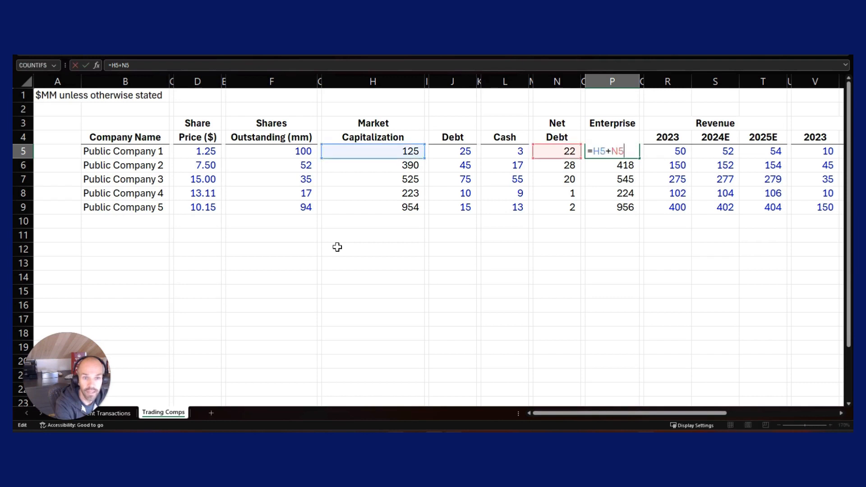
- Inspect the Enterprise Value formulas of Public Companies 2 to 5 in P6 to P9, leaving them unedited
key(Return)
key(F2)
key(Return)
key(F2)
key(Escape)
key(Down)
key(F2)
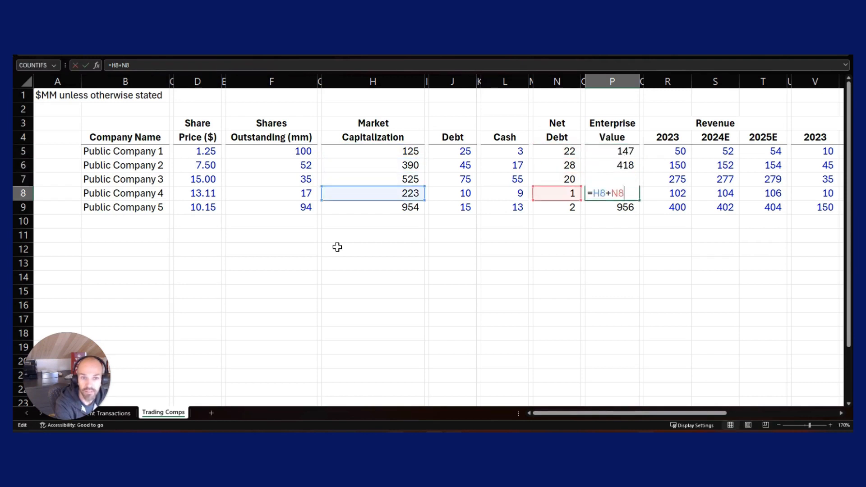
key(Escape)
key(Down)
key(F2)
key(Escape)
key(Up)
key(Up)
key(Up)
key(Up)
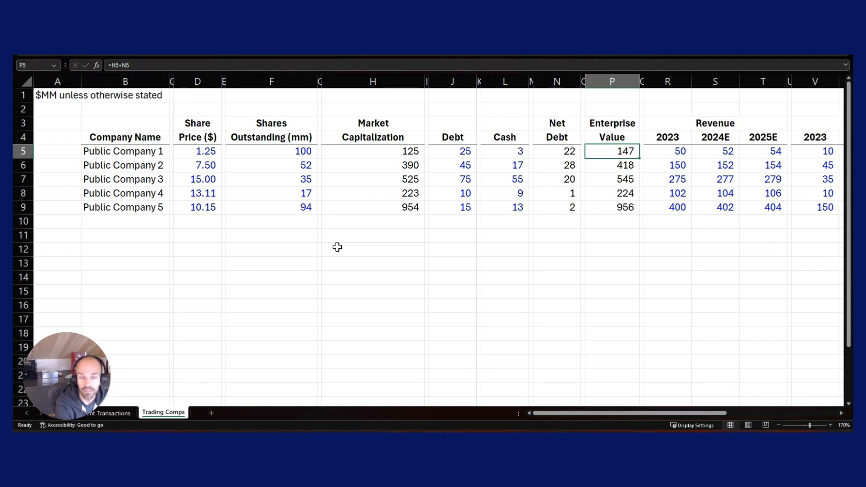
- Look across Public Company 1's Revenue, EBITDA and TEV / Revenue columns, returning to its 2023 revenue in R5
key(Right)
key(Right)
key(Right)
key(Right)
key(Right)
key(Right)
key(Right)
key(Right)
key(Right)
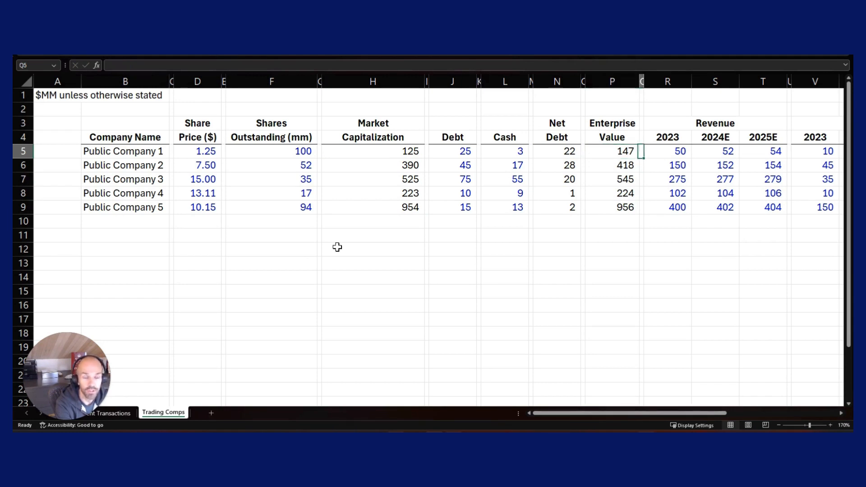
key(Right)
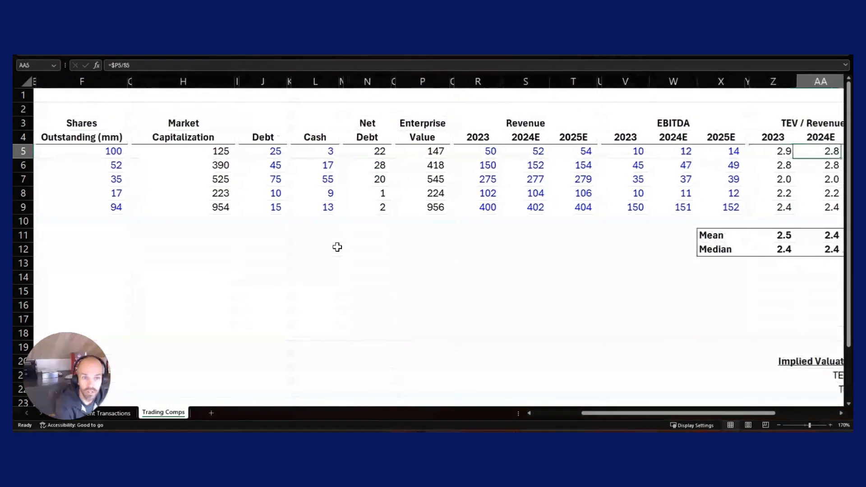
key(Left)
key(Left)
key(Left)
key(Left)
key(Left)
key(Left)
key(Left)
key(Left)
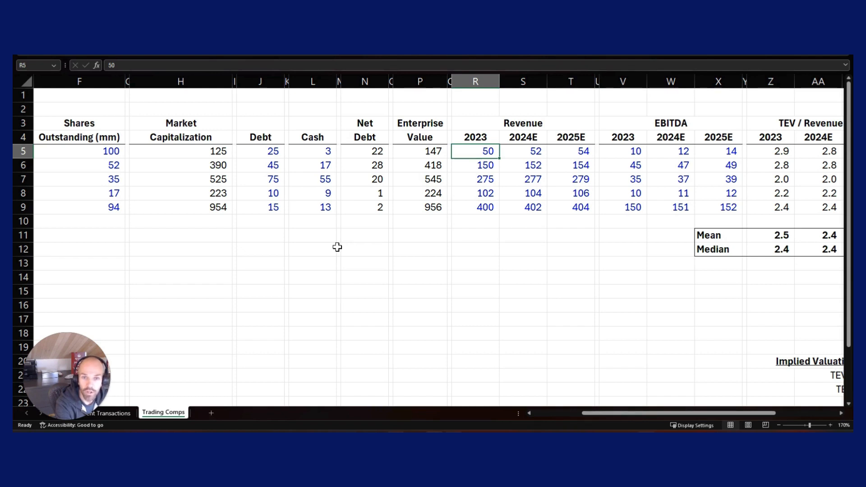
- Examine the 2023, 2024E and 2025E year headings above the Revenue columns
key(Up)
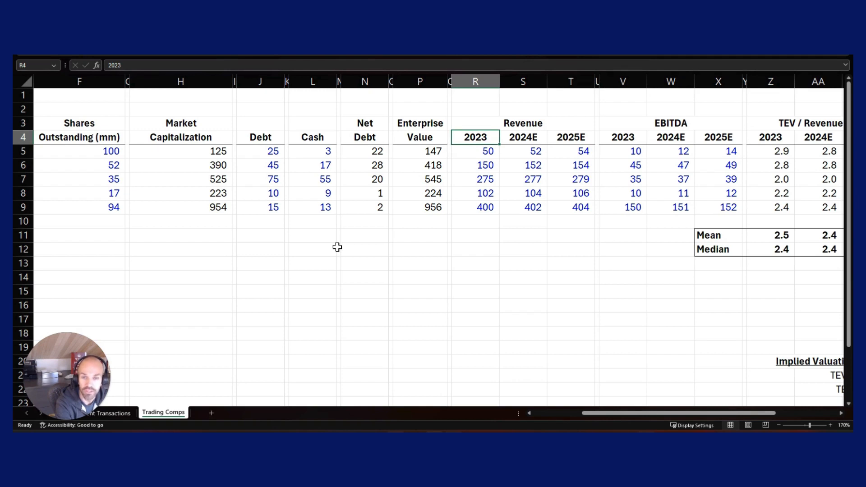
key(Down)
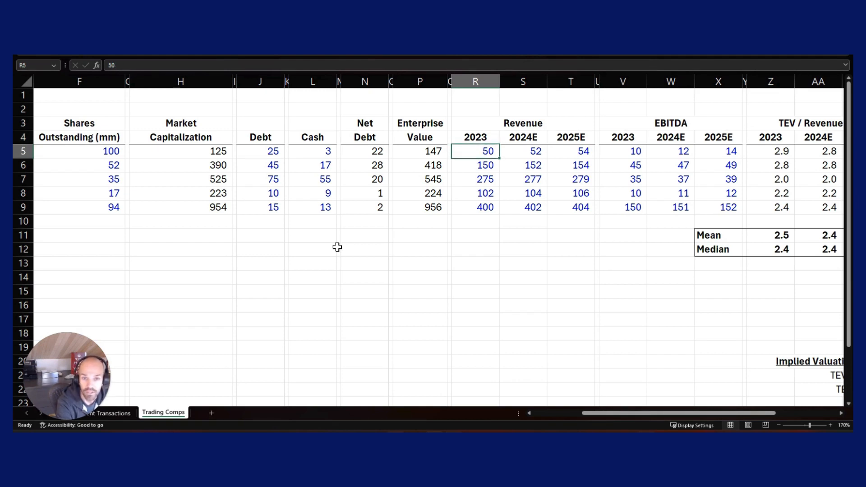
key(Right)
key(Up)
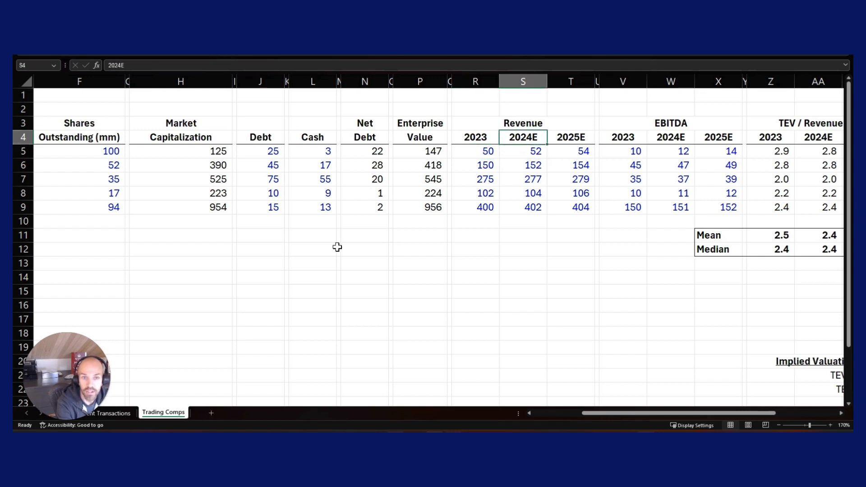
key(Right)
key(Left)
key(Right)
key(Left)
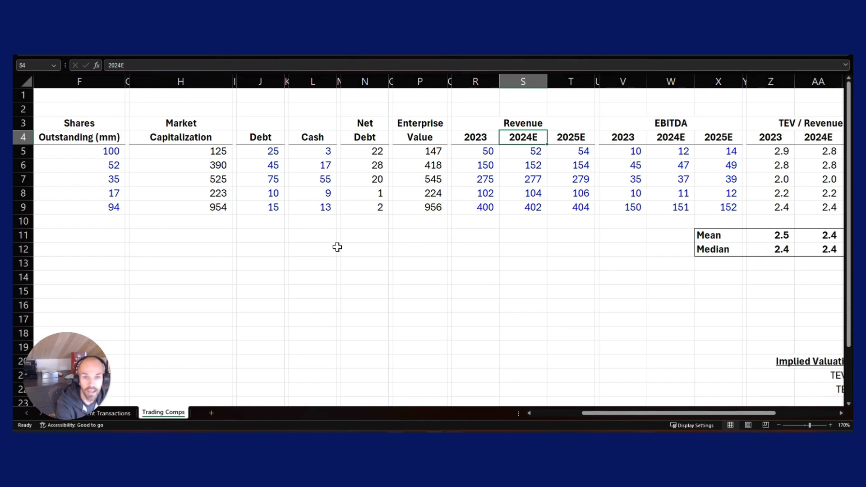
key(Right)
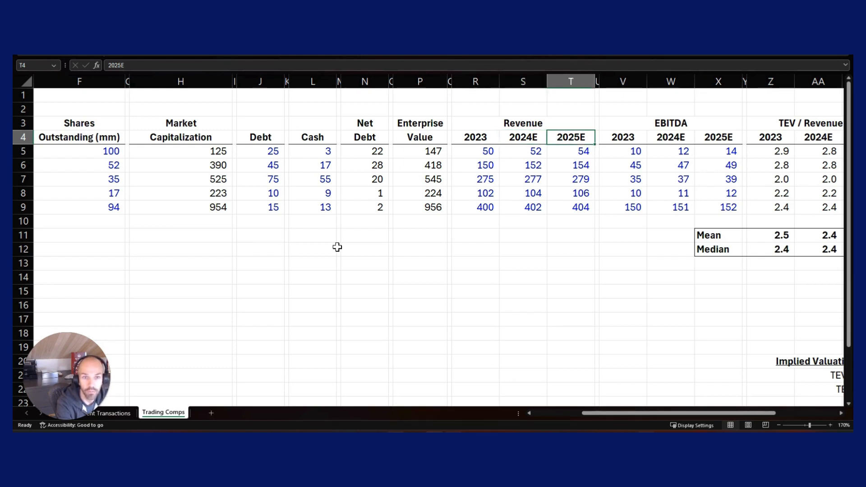
key(Left)
key(Right)
key(Left)
key(Left)
key(Down)
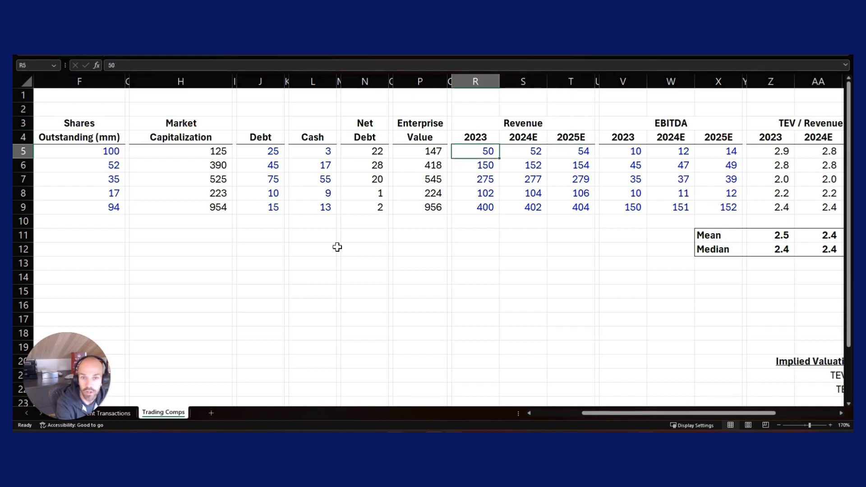
- Look through the yearly Revenue figures of Public Companies 1 to 3
key(Right)
key(Right)
key(Left)
key(Left)
key(Right)
key(Right)
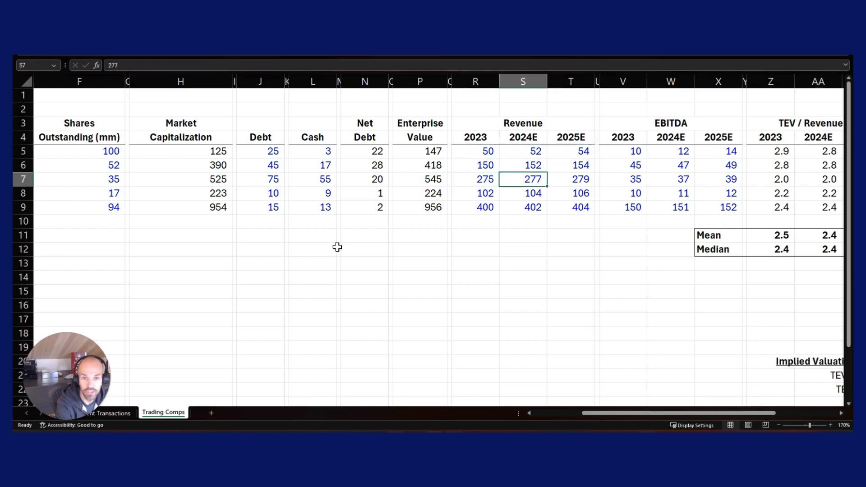
key(Left)
key(Left)
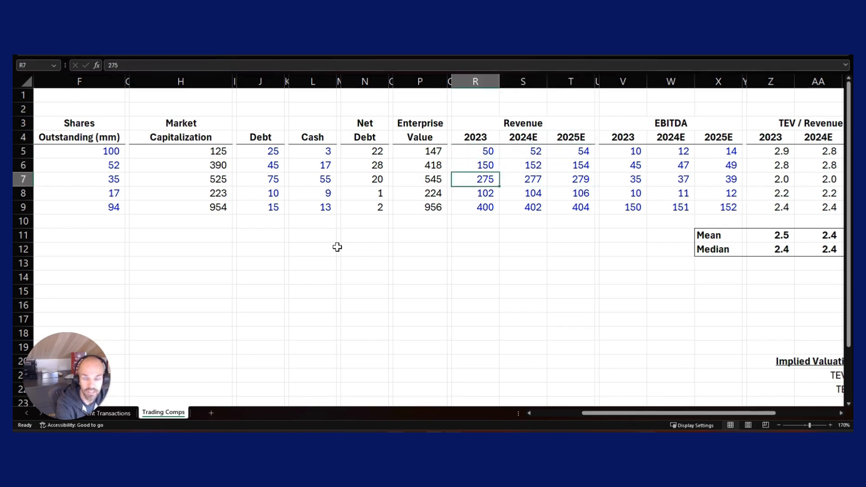
key(Up)
key(Up)
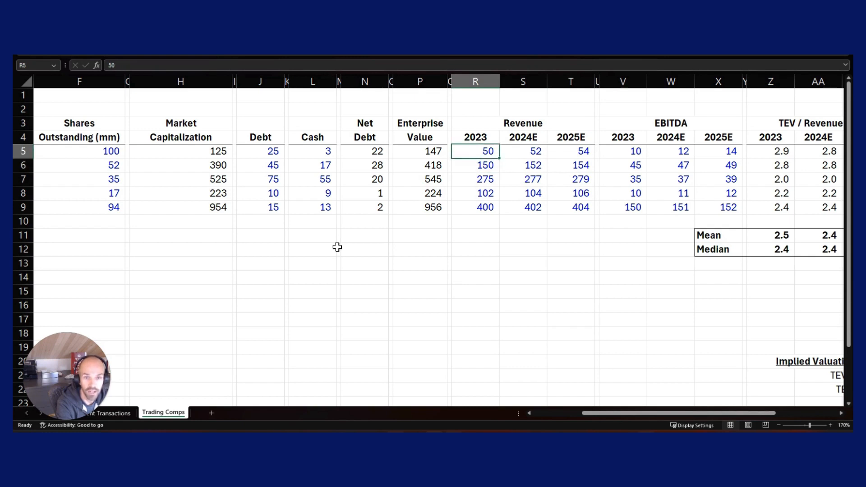
- Compare Public Company 1's 2023, 2024E and 2025E revenue in R5 to T5
key(Right)
key(Left)
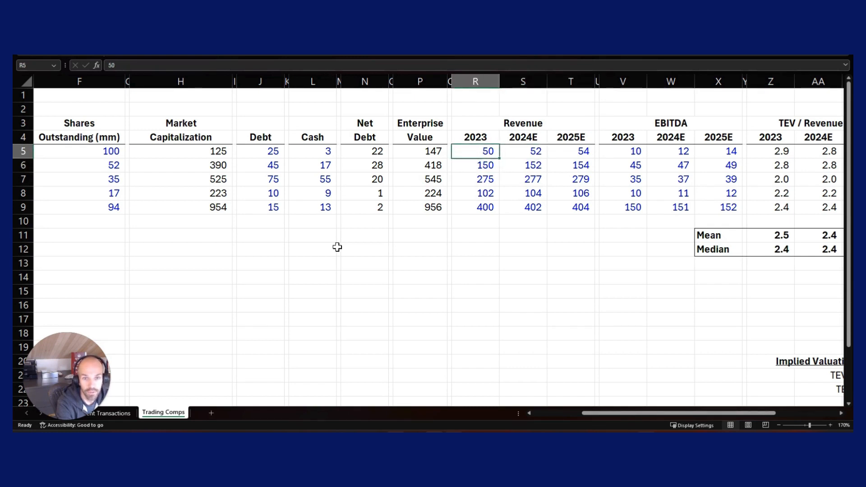
key(Right)
key(Right)
key(Left)
key(Left)
key(Right)
key(Right)
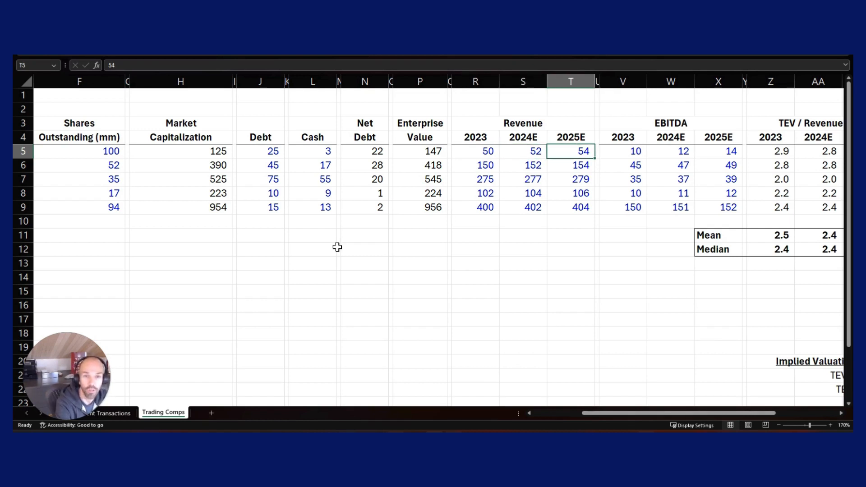
key(Left)
key(Right)
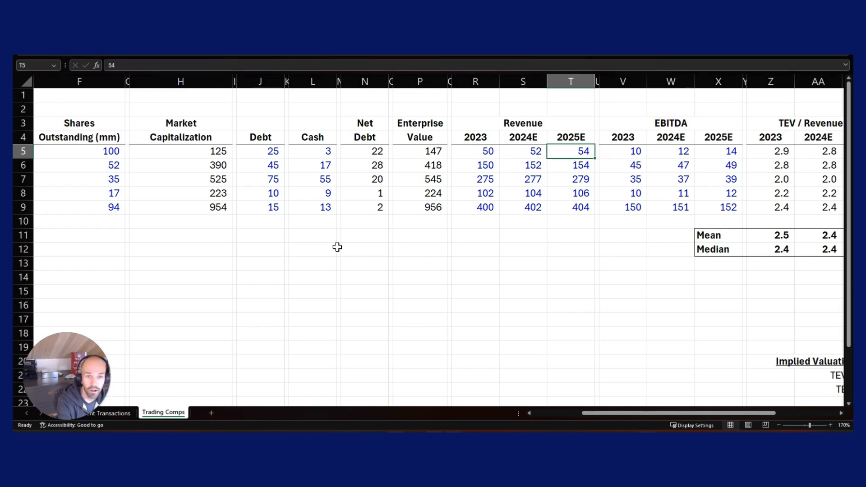
key(Left)
key(Left)
key(Right)
key(Right)
key(Left)
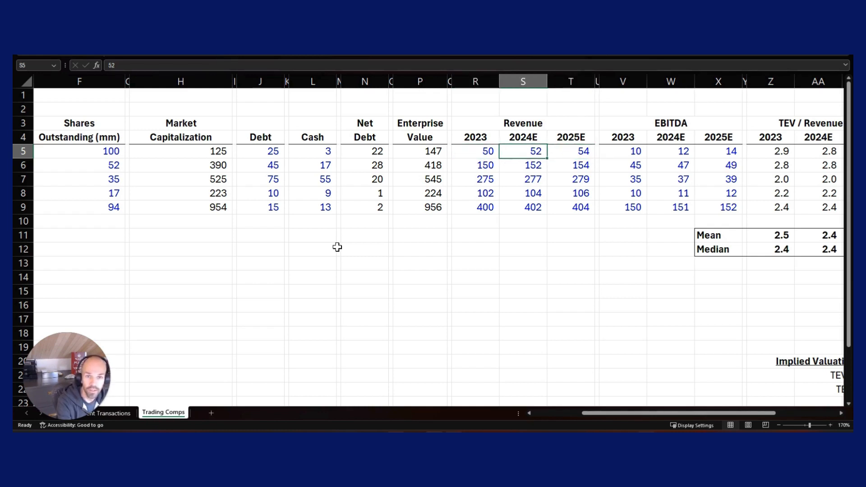
- Look through the EBITDA figures for 2023 to 2025E, from Public Company 1 down to Public Company 5
key(Right)
key(Right)
key(Right)
key(Right)
key(Right)
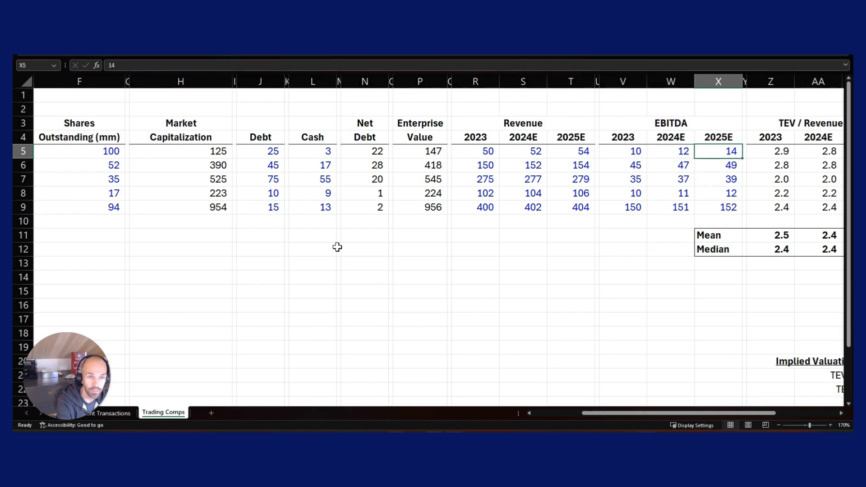
key(Left)
key(Left)
key(Down)
key(Down)
key(Down)
key(Down)
key(Right)
key(Right)
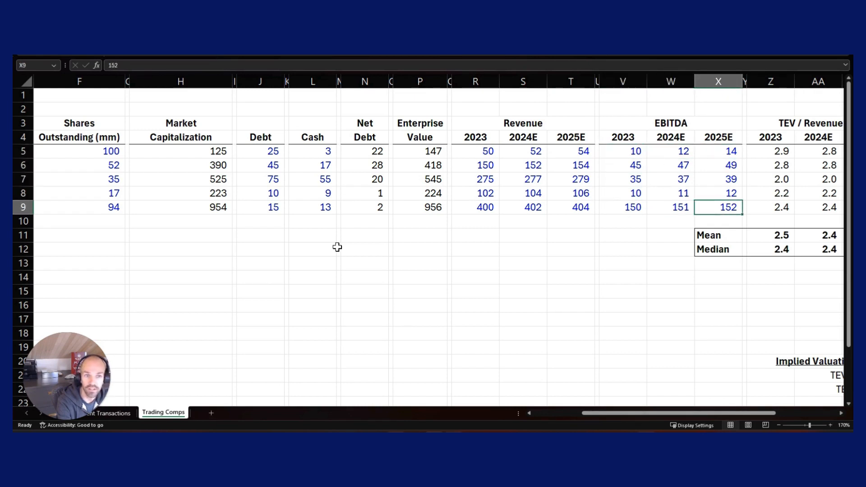
- Look across Public Company 5's TEV / Revenue and TEV / EBITDA multiples in row 9
key(Right)
key(Right)
key(Right)
key(Right)
key(Right)
key(Right)
key(Right)
key(Right)
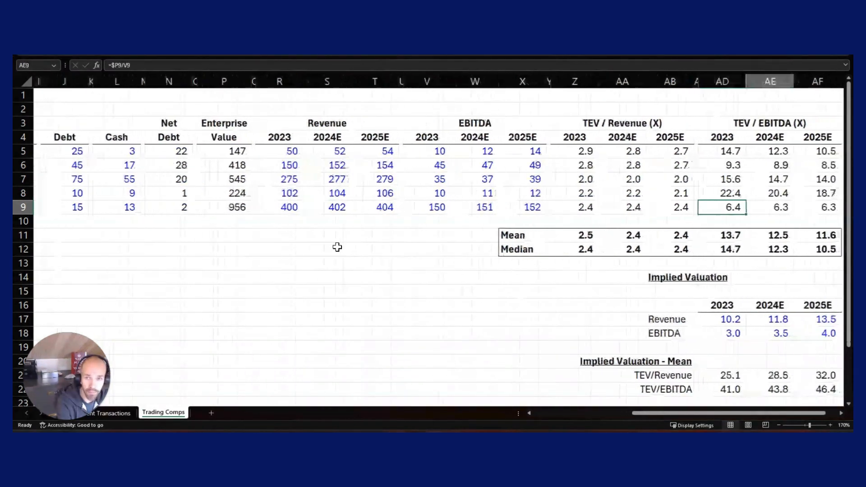
key(Left)
key(Left)
key(Left)
key(Left)
key(Left)
key(Left)
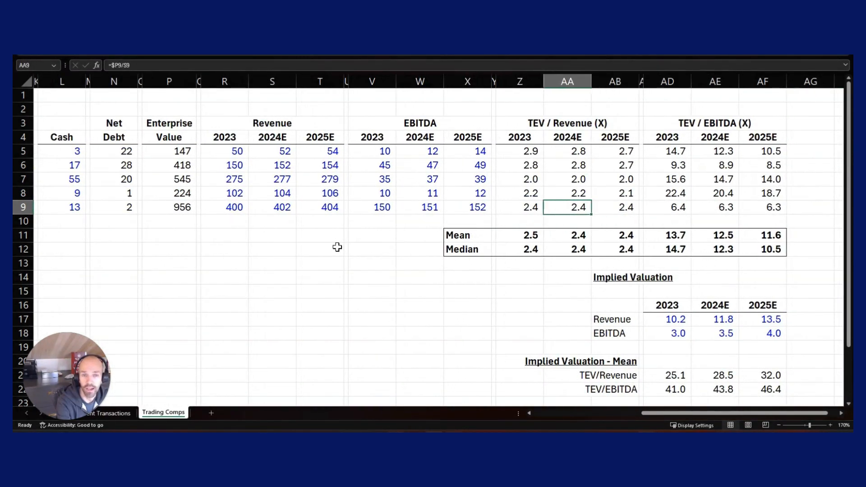
- Inspect Public Company 1's 2023 and 2024E TEV / Revenue formulas in Z5 and AA5, leaving them unedited
key(Up)
key(Up)
key(Up)
key(Up)
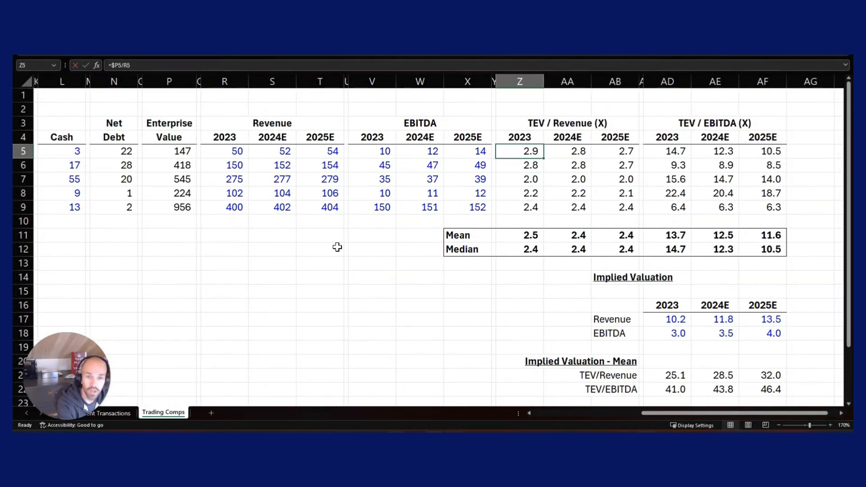
key(F2)
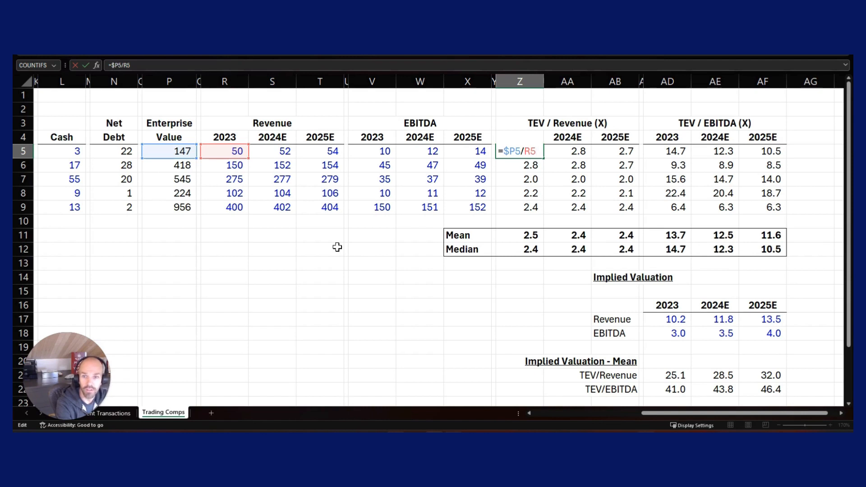
key(Escape)
key(F2)
key(Escape)
key(Right)
key(F2)
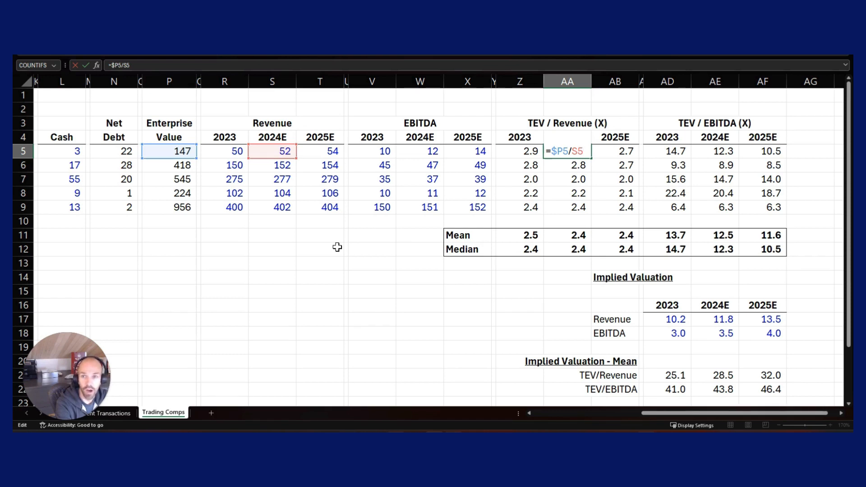
key(ctrl+Return)
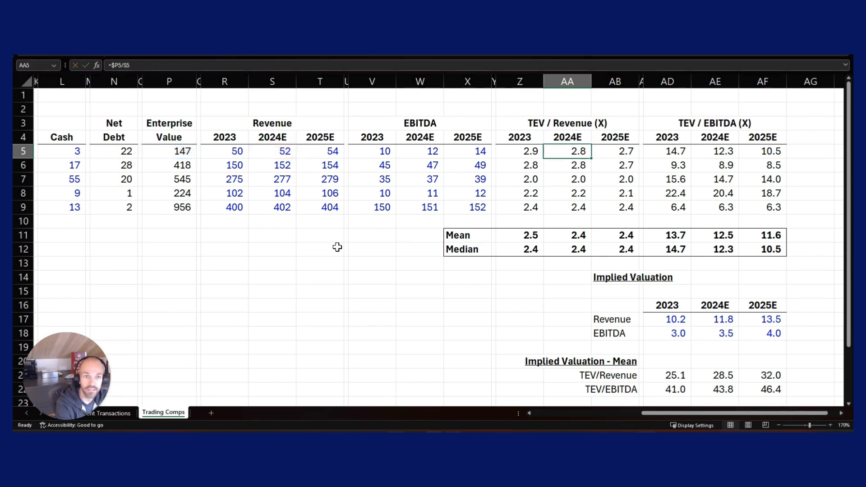
- Compare Public Company 1's TEV / Revenue multiples across 2023, 2024E and 2025E in Z5 to AB5
key(Right)
key(Left)
key(Left)
key(Right)
key(Right)
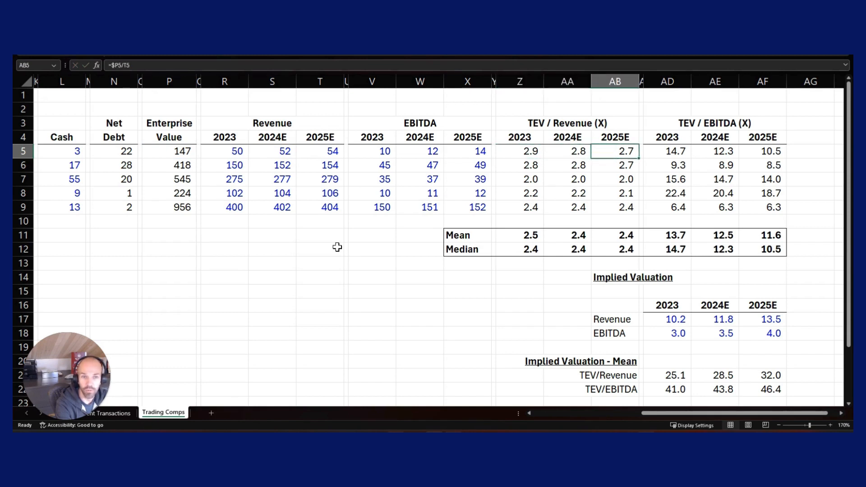
key(Left)
key(Left)
key(Up)
key(Down)
key(Right)
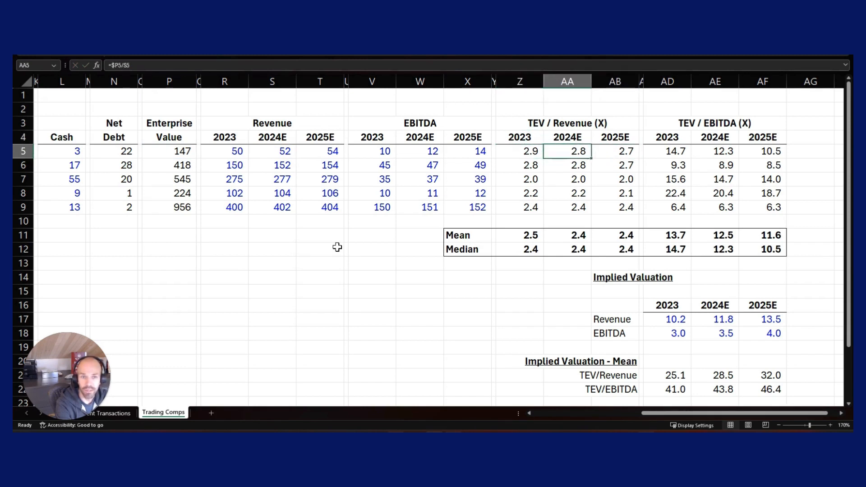
- Inspect Public Company 1's 2023 and 2024E TEV / EBITDA formulas in AD5 and AE5, leaving them unedited
key(Right)
key(Right)
key(Right)
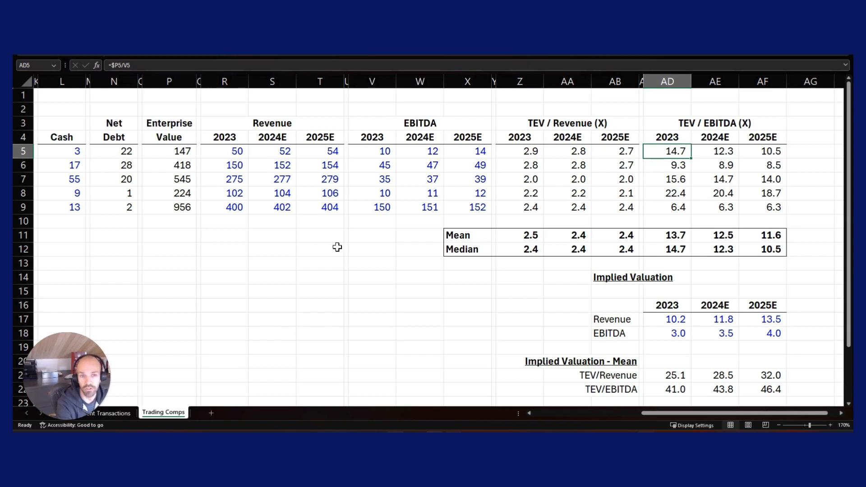
key(F2)
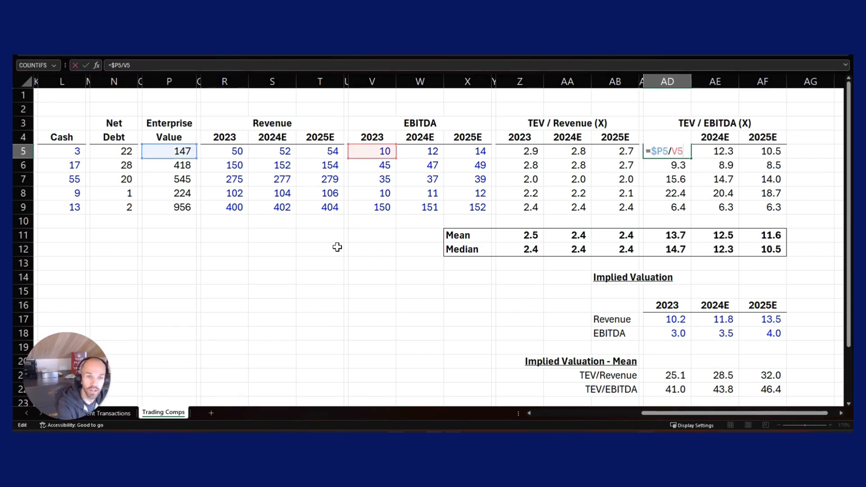
key(Tab)
key(F2)
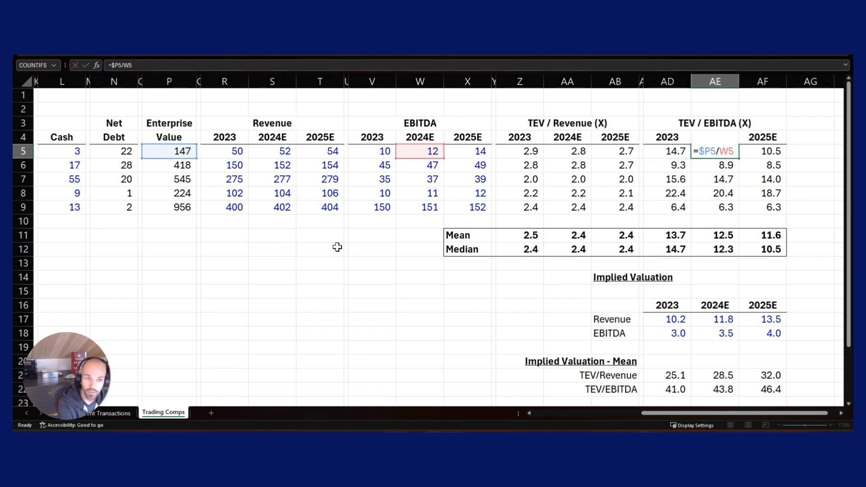
key(Tab)
- Inspect the mean and median formulas for the 2023 TEV / Revenue multiples in Z11 and Z12, leaving them unedited
key(Left)
key(Left)
key(Left)
key(Left)
key(Left)
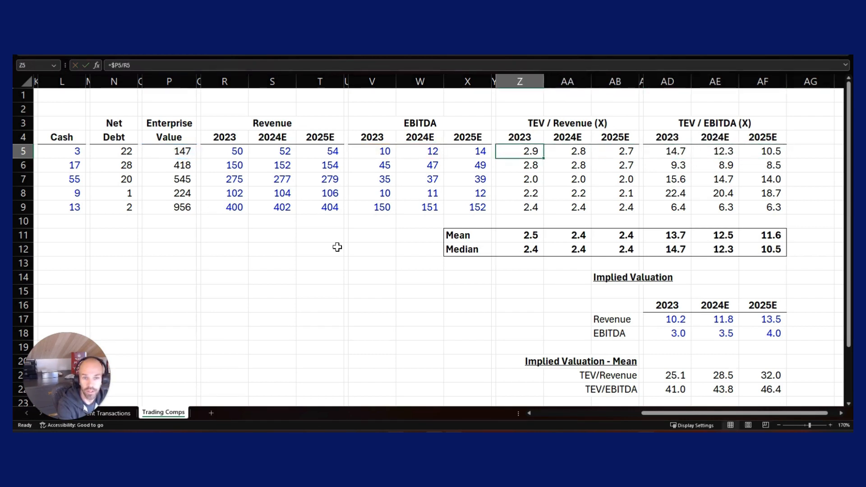
key(Down)
key(Down)
key(Down)
key(Down)
key(Down)
key(Down)
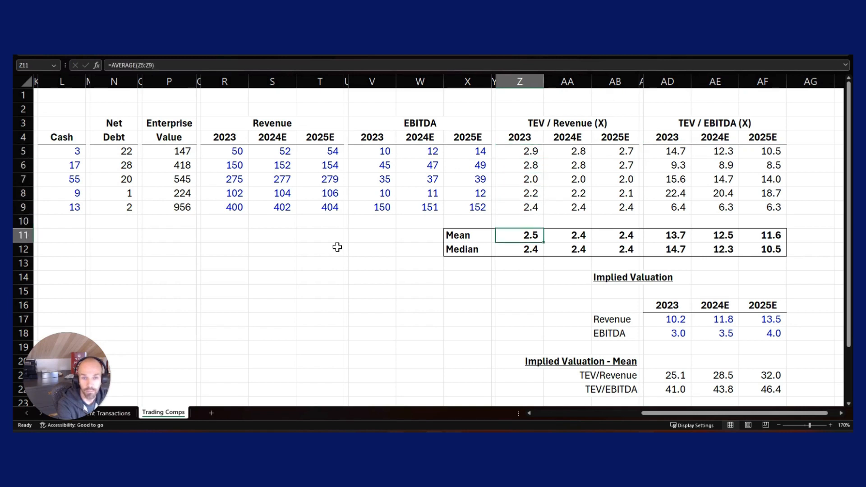
key(F2)
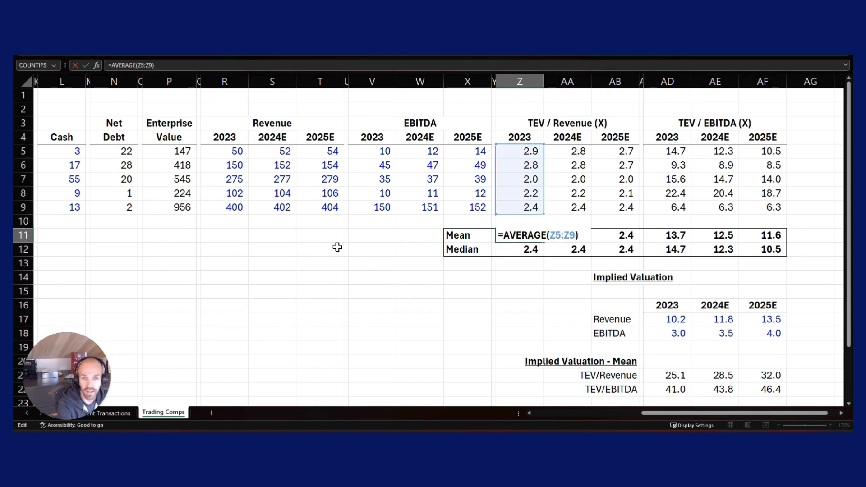
key(Return)
key(F2)
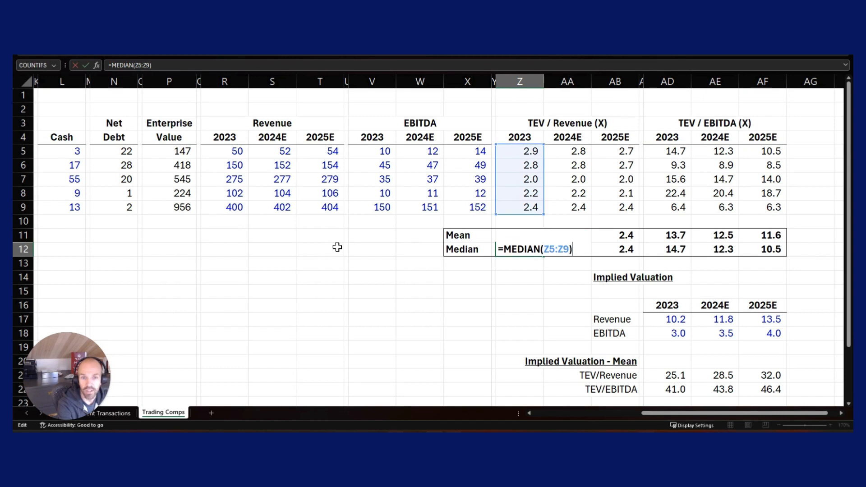
key(Escape)
key(Up)
key(Down)
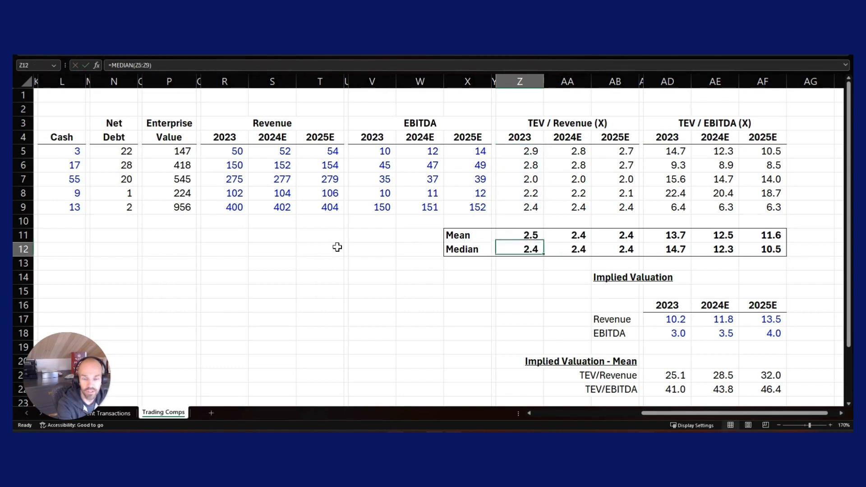
- Compare the mean and median TEV / Revenue multiples across 2023, 2024E and 2025E in Z11 to AB12
key(Right)
key(Right)
key(Up)
key(Up)
key(Left)
key(Left)
key(Down)
key(Down)
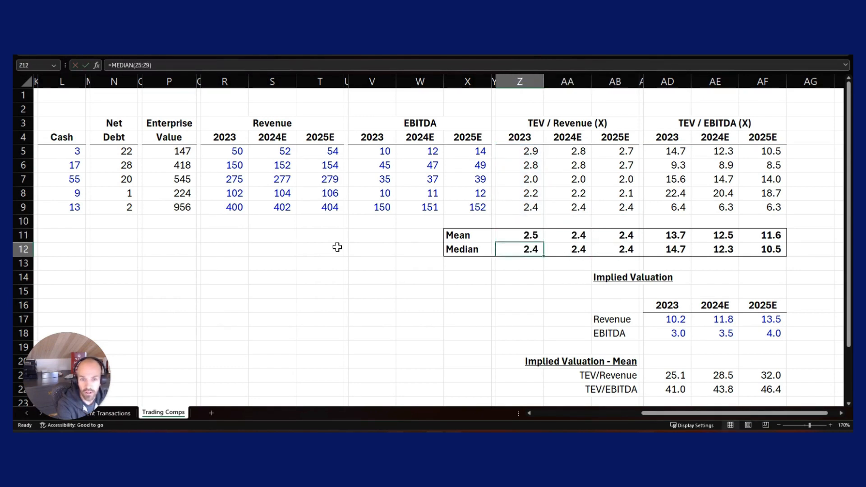
key(Up)
key(Right)
key(Right)
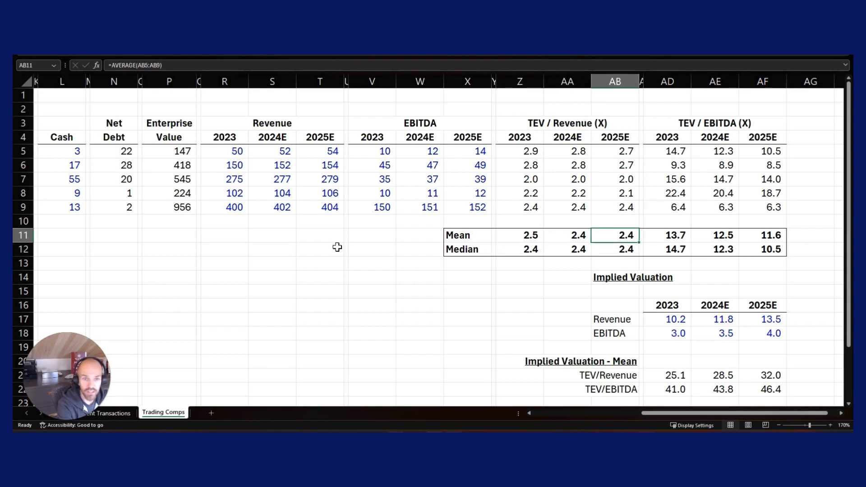
key(Left)
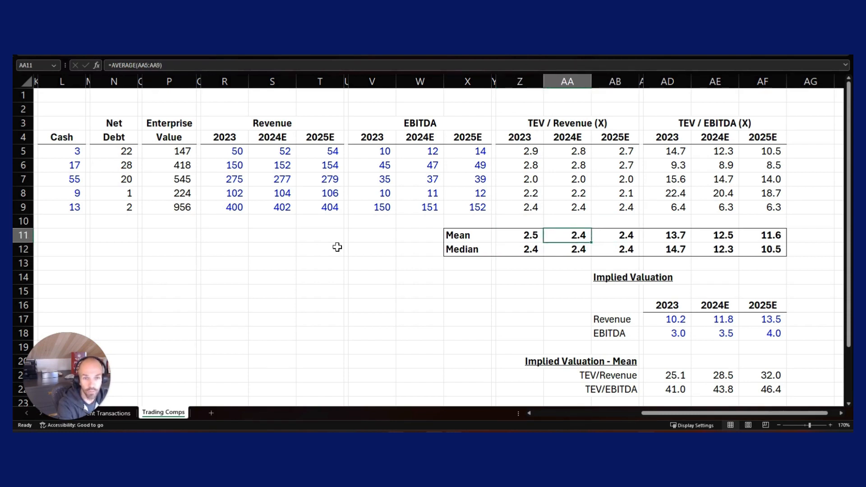
- Compare the mean and median TEV / EBITDA multiples across 2023, 2024E and 2025E in AD11 to AF12
key(Right)
key(Right)
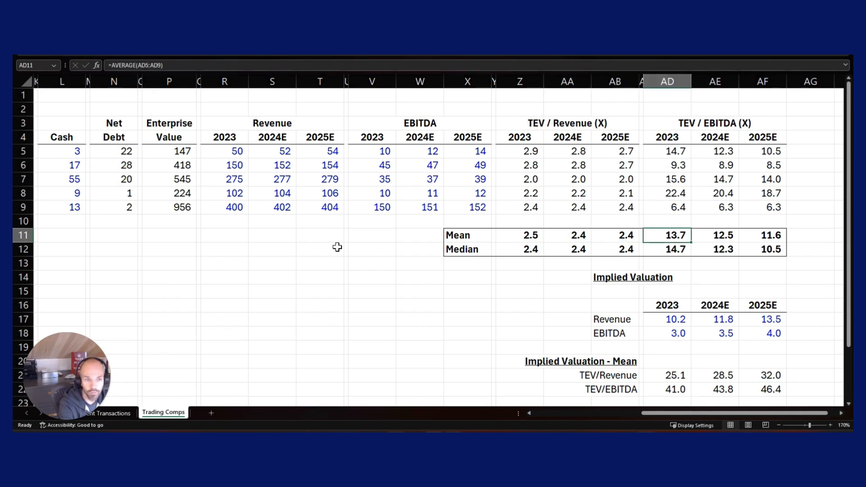
key(Right)
key(Right)
key(Left)
key(Left)
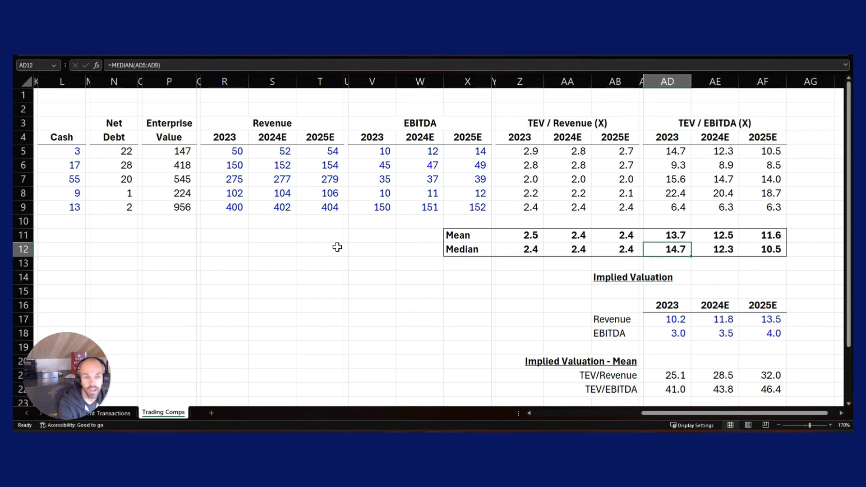
key(Right)
key(Right)
key(Left)
key(Left)
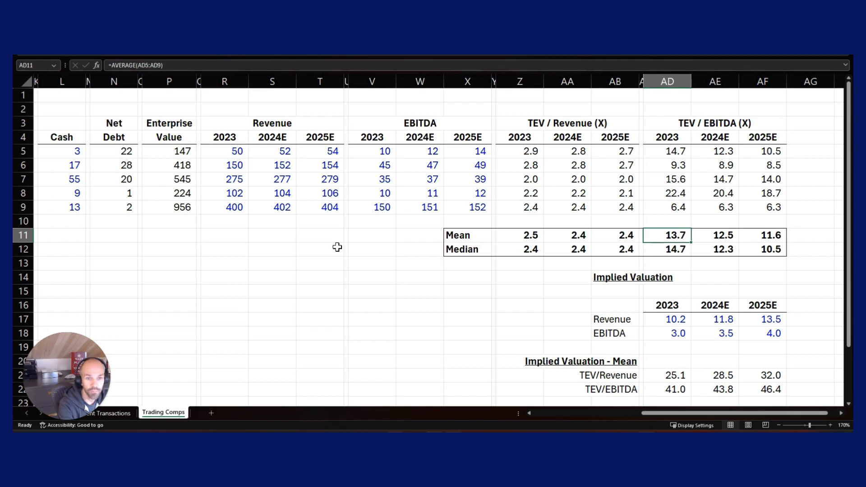
key(Down)
key(Right)
key(Right)
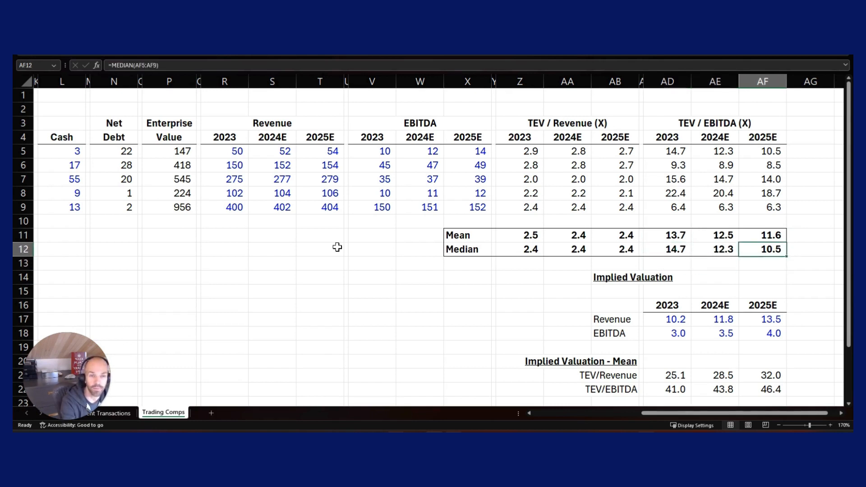
- Bring the whole Implied Valuation section into view, including the mean and median blocks down to row 26
key(Down)
key(Down)
key(Down)
key(Down)
key(Down)
key(Down)
key(Down)
key(Down)
key(Down)
key(Down)
key(Down)
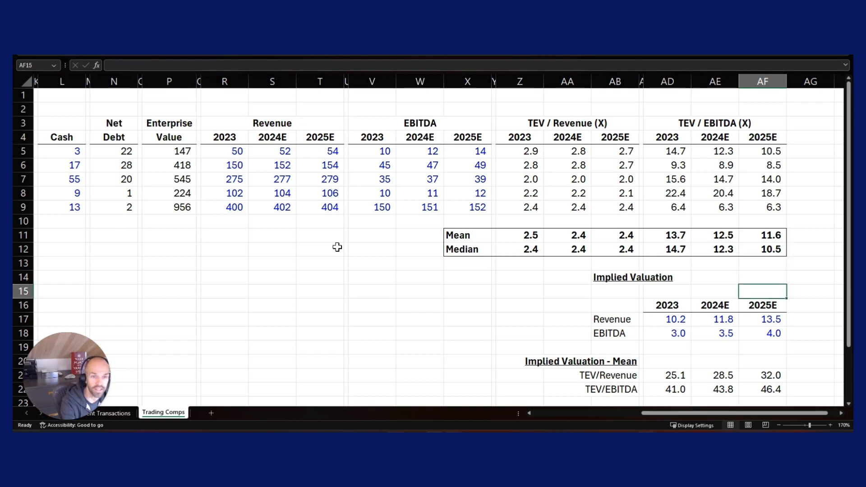
key(Down)
key(Down)
key(Down)
key(Down)
key(Down)
key(Right)
key(Right)
key(Right)
key(Right)
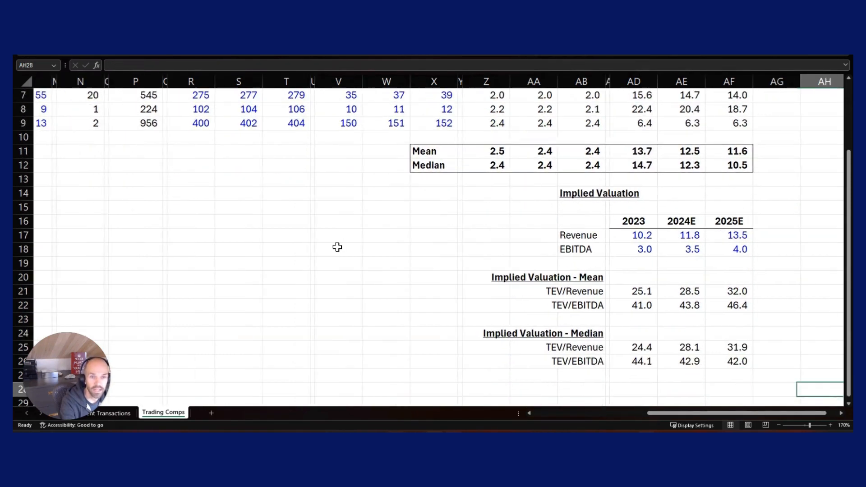
key(Right)
key(Right)
key(Left)
key(Left)
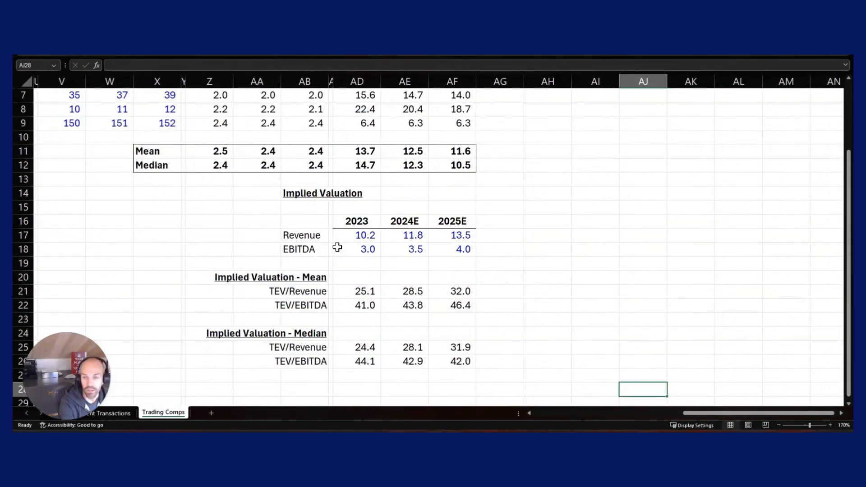
- Look across the Implied Valuation revenue inputs for 2023, 2024E and 2025E in AD17 to AF17
key(Left)
key(Left)
key(Left)
key(Left)
key(Left)
key(Left)
key(Up)
key(Up)
key(Up)
key(Up)
key(Up)
key(Up)
key(Up)
key(Up)
key(Up)
key(Up)
key(Up)
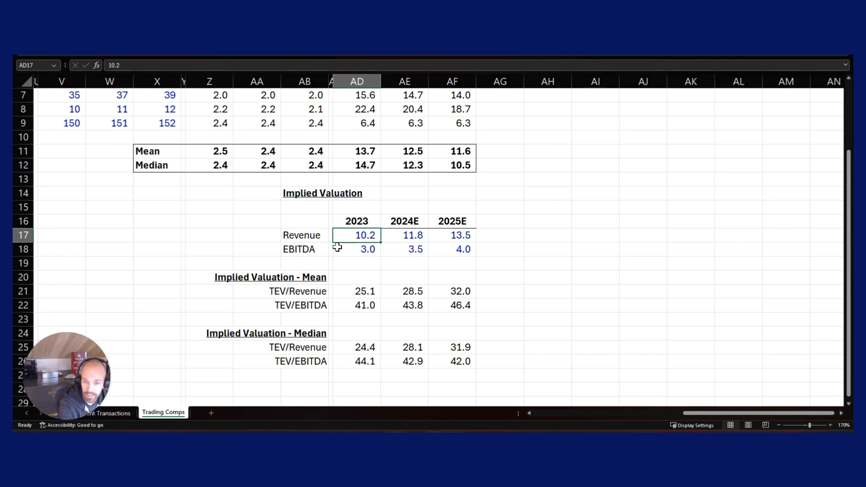
key(Right)
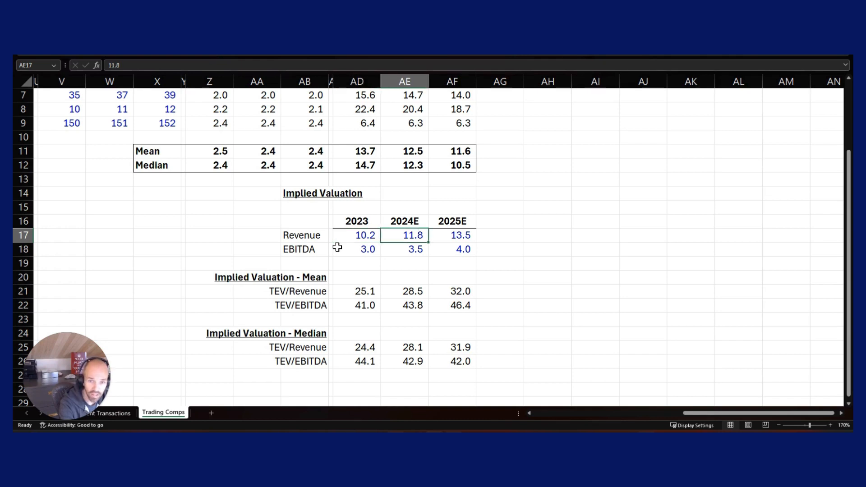
key(Right)
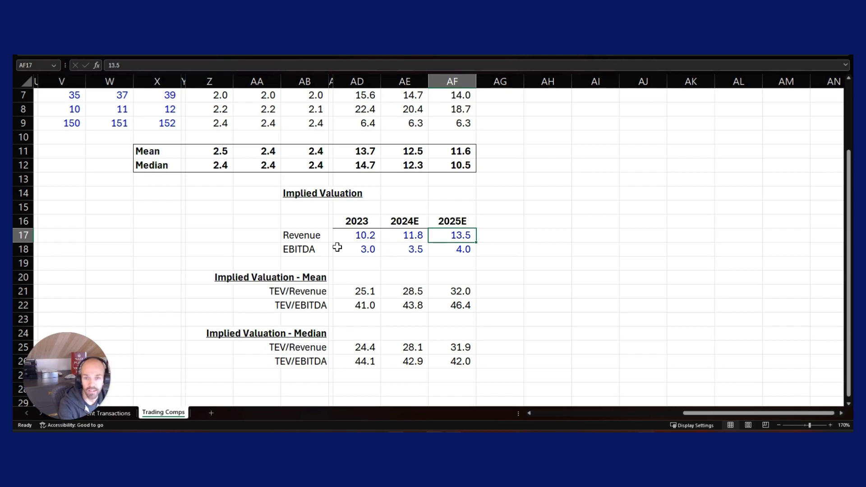
- Look across the Implied Valuation EBITDA inputs for 2023, 2024E and 2025E in AD18 to AF18
key(Down)
key(Left)
key(Left)
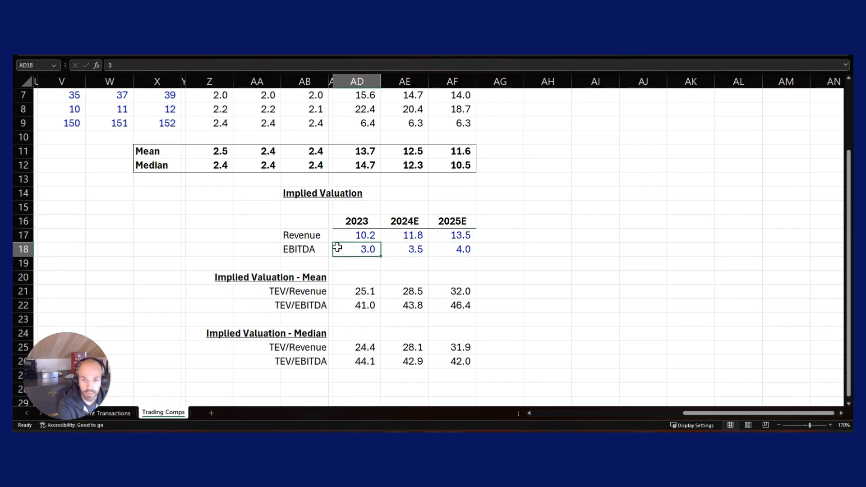
key(Right)
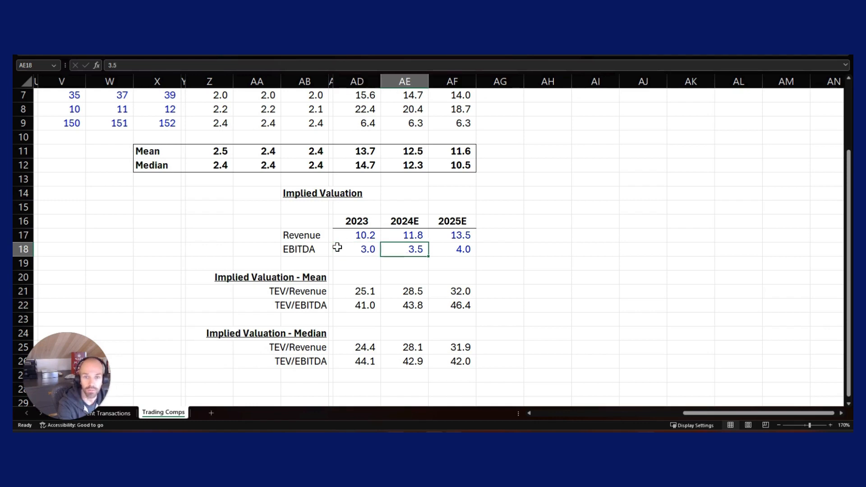
key(Right)
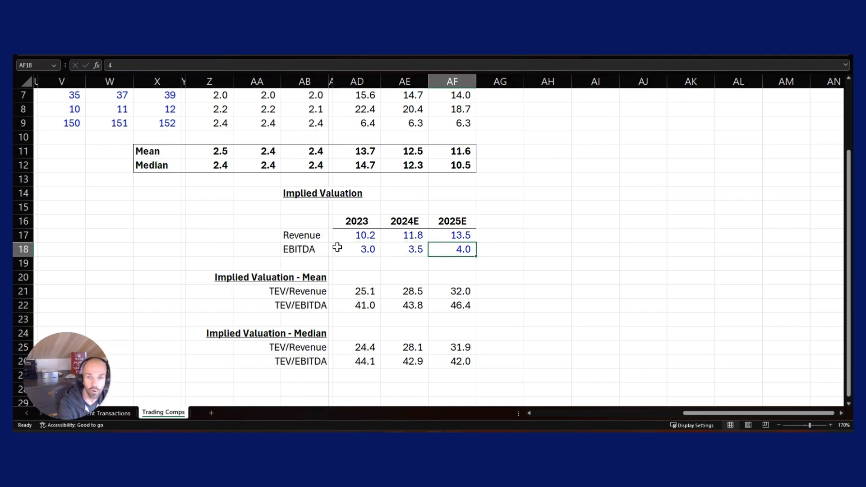
- Compare the revenue and EBITDA inputs against their year headings in AD16 to AF18
key(Left)
key(Left)
key(Up)
key(Up)
key(Down)
key(Down)
key(Right)
key(Right)
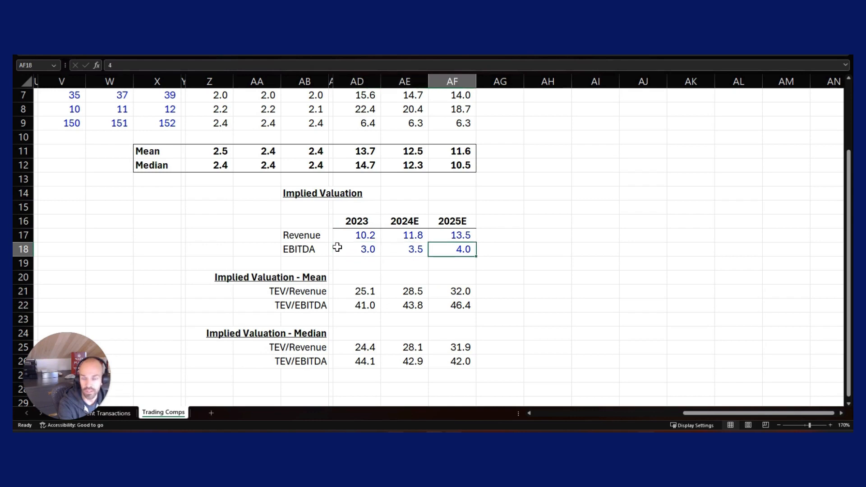
key(Left)
key(Left)
key(Up)
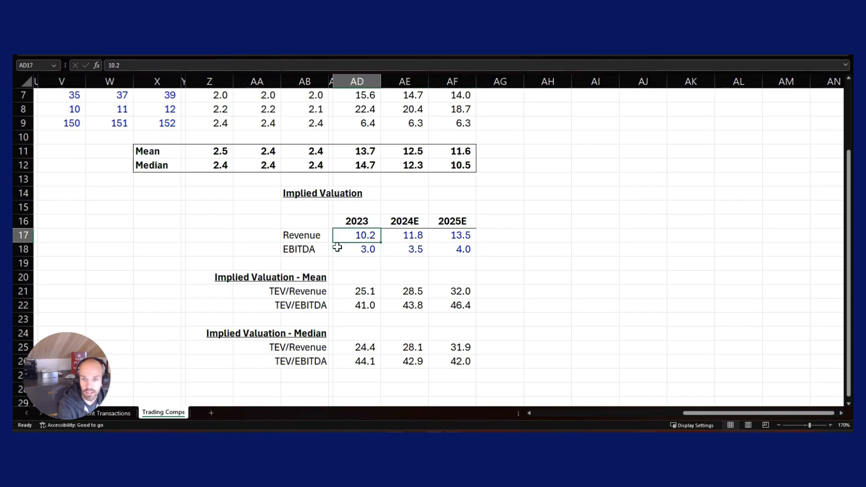
key(Up)
key(Down)
key(Down)
key(Right)
key(Up)
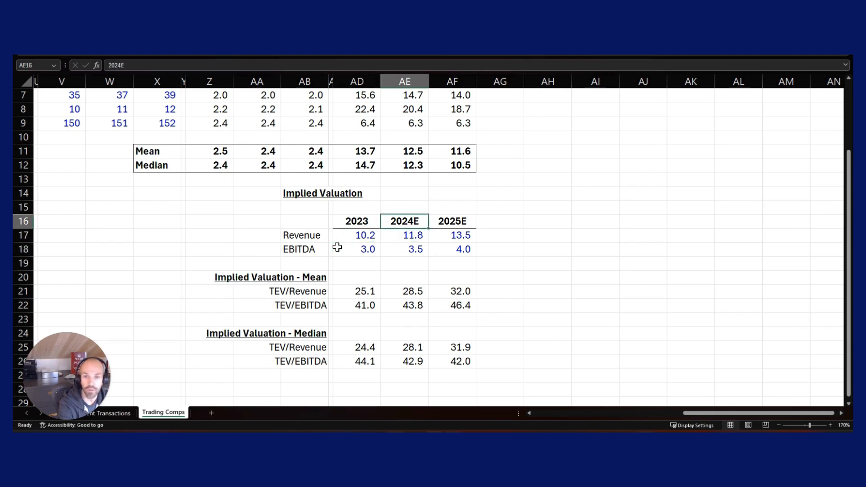
key(Down)
key(Right)
key(Left)
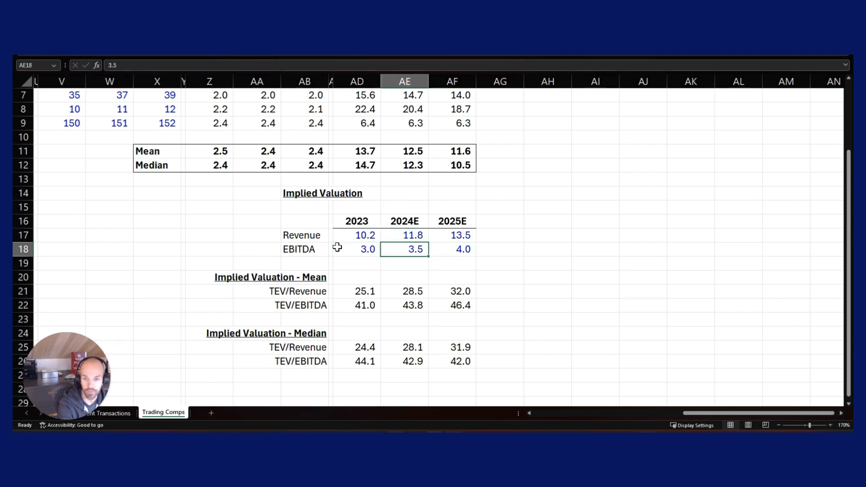
- Inspect the mean-based 2023 TEV/Revenue implied valuation formula in AD21, leaving it unedited
key(Left)
key(Left)
key(Down)
key(Down)
key(Down)
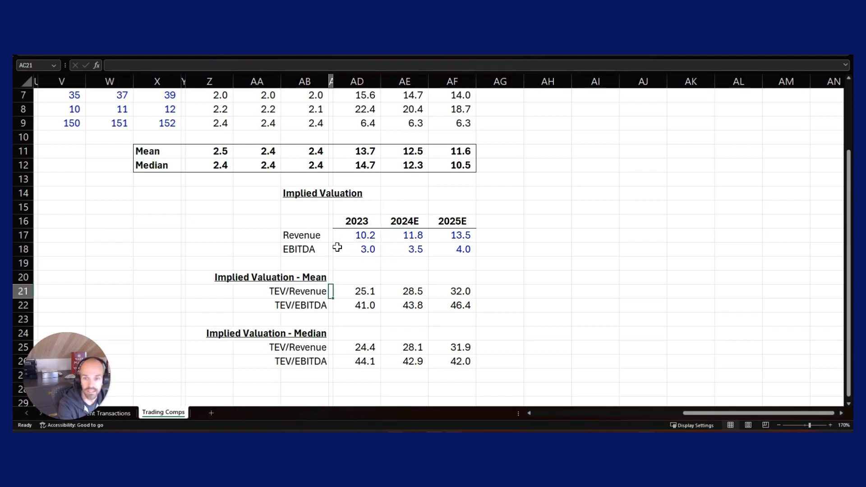
key(Right)
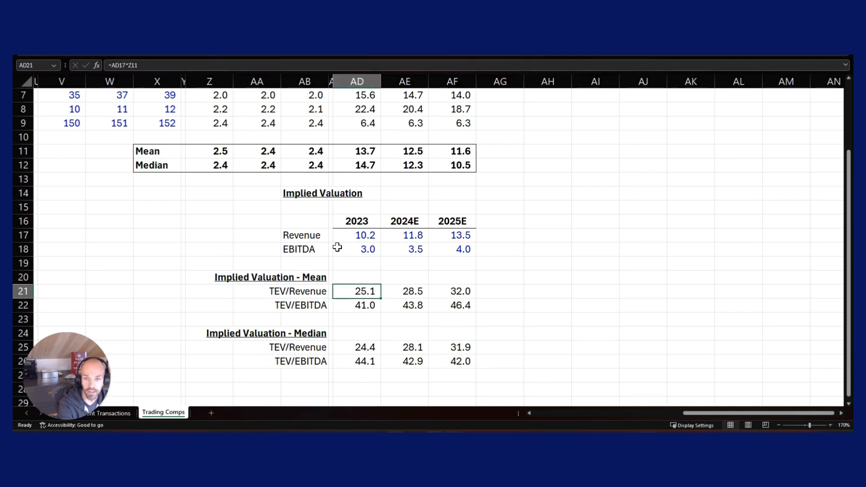
key(F2)
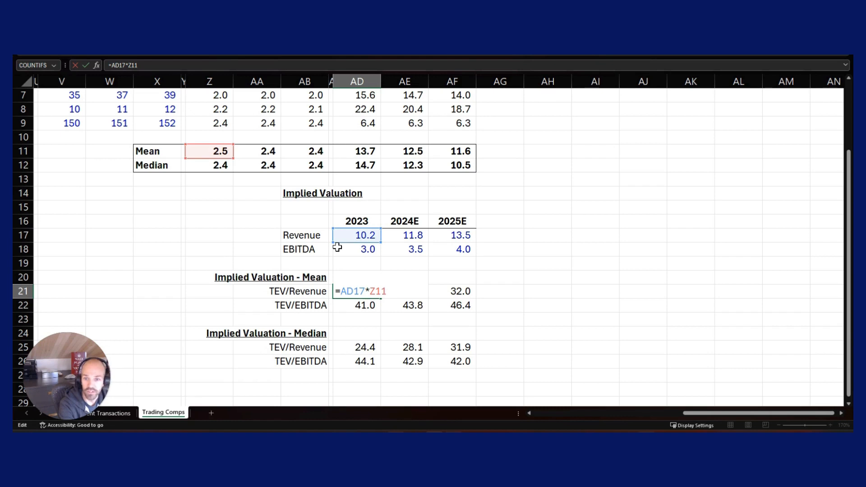
key(Escape)
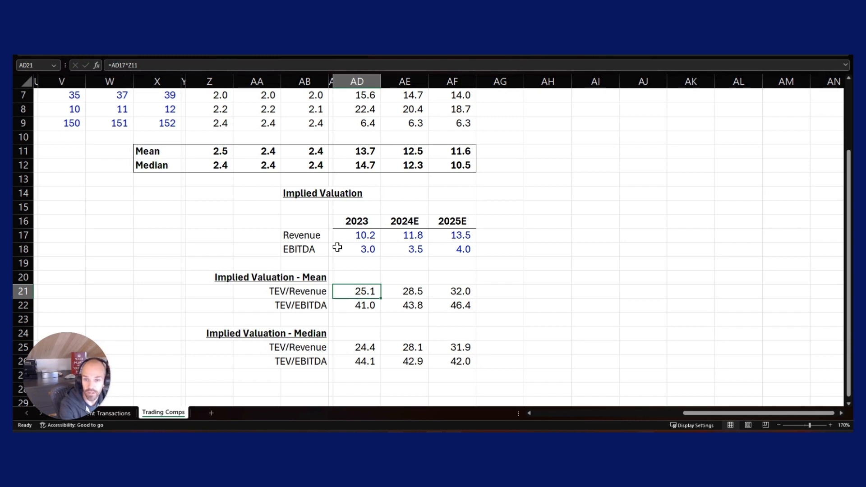
key(F2)
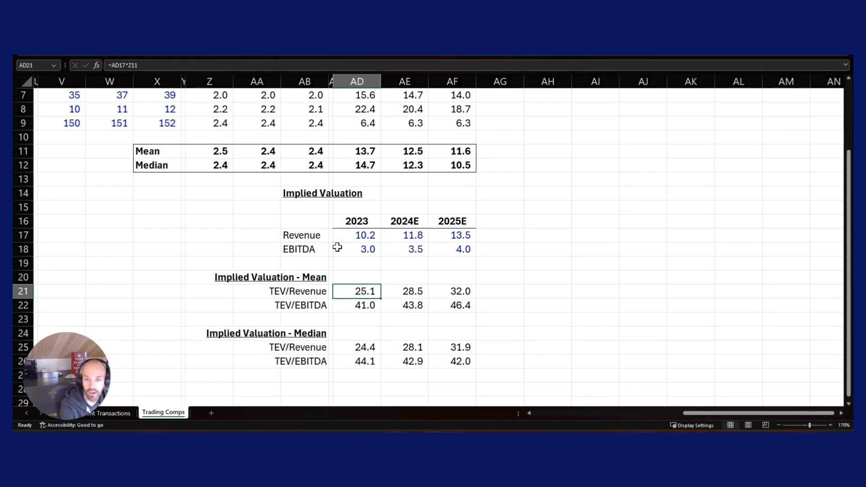
key(ctrl+Return)
- Inspect the mean-based 2023 TEV/EBITDA implied valuation formula in AD22, leaving it unedited
key(Down)
key(F2)
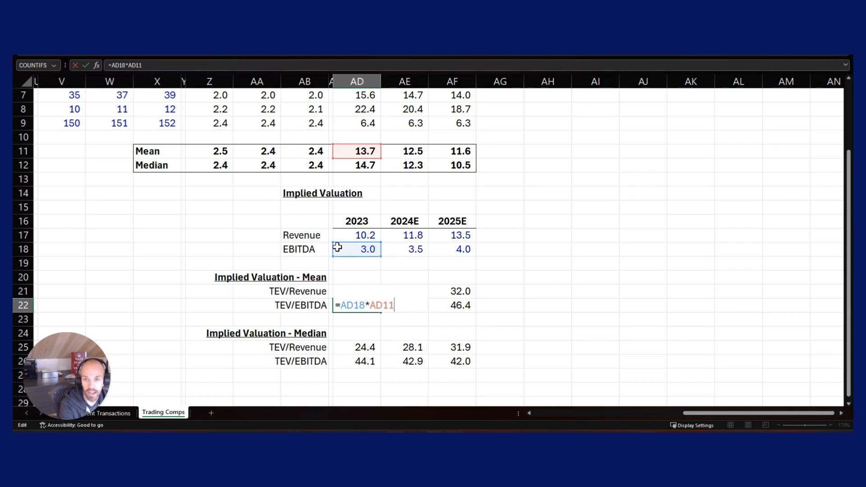
key(ctrl+Return)
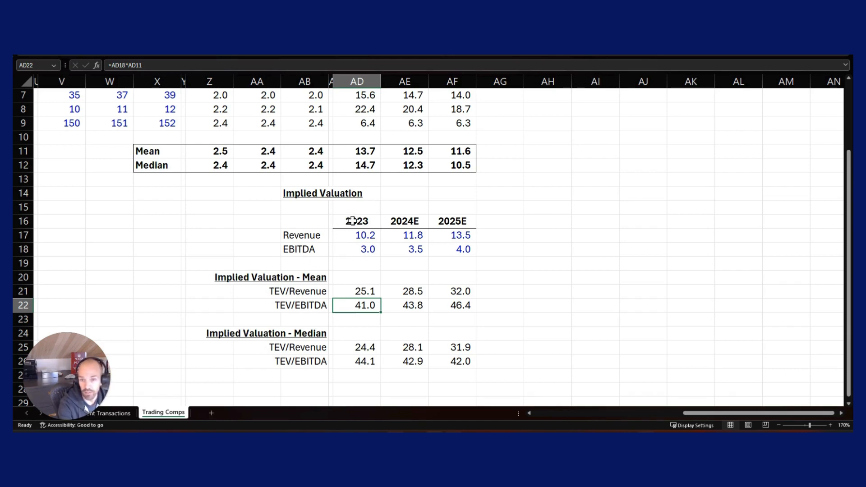
- Compare the 2023 TEV/EBITDA valuations in AD22 and AD26, and look across the mean-based TEV/EBITDA formulas through AF22
ctrl+click(354, 361)
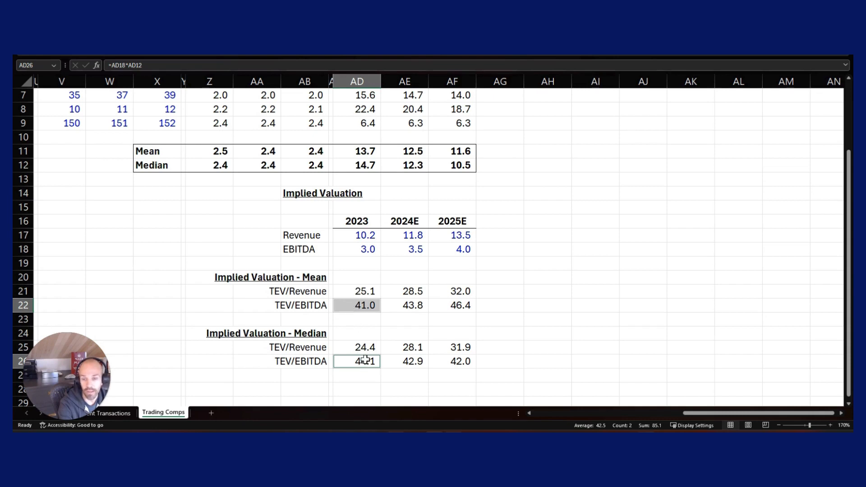
click(395, 302)
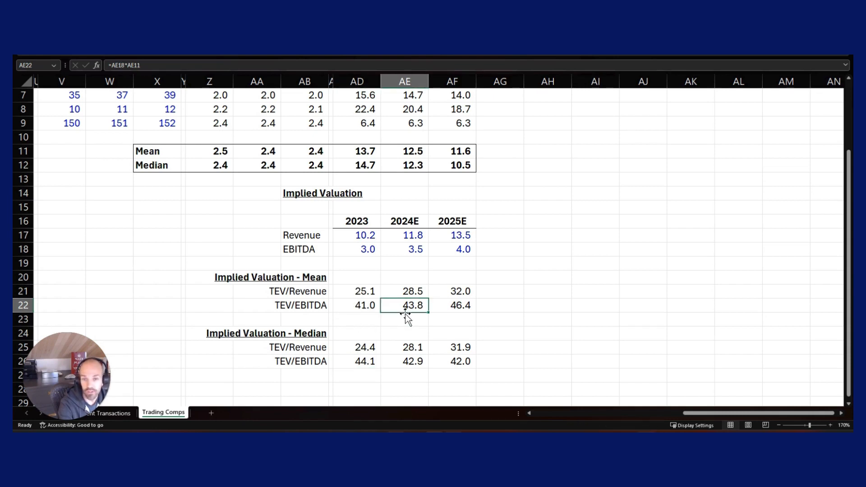
key(Right)
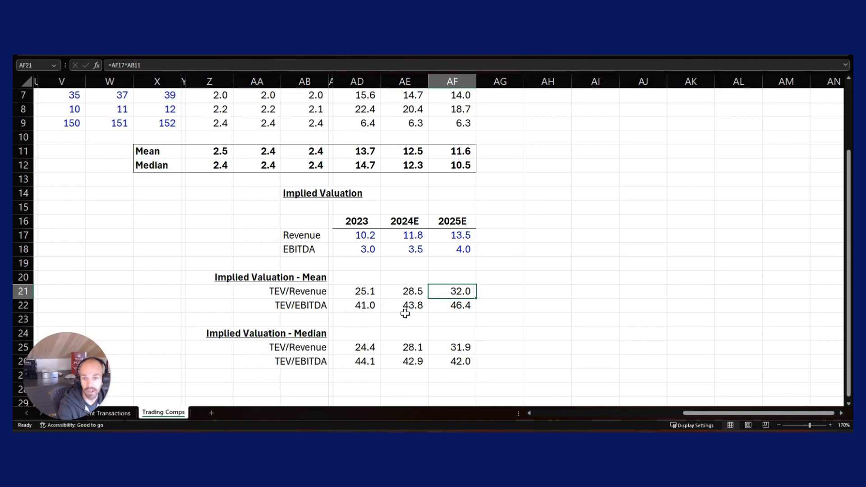
key(Down)
key(Left)
key(Left)
key(Right)
key(Right)
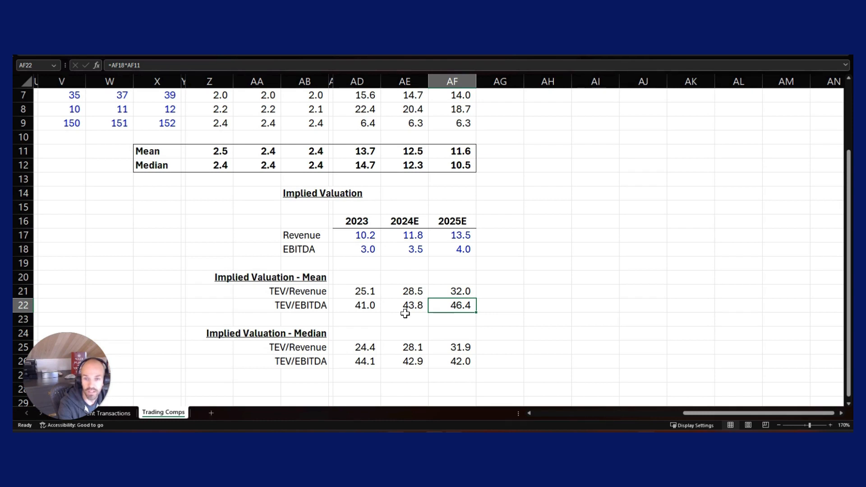
- Look across the mean-based TEV/Revenue and TEV/EBITDA implied valuations for all three years in AD21 to AF22
key(Up)
key(Left)
key(Left)
key(Right)
key(Right)
key(Left)
key(Left)
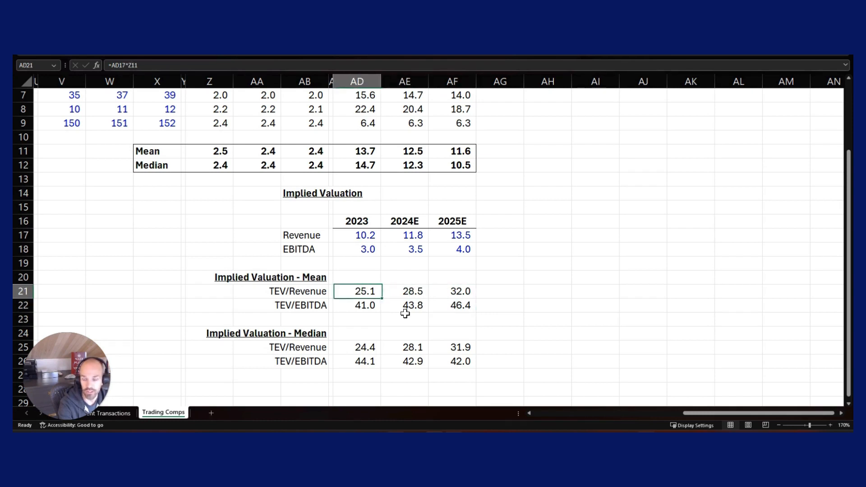
key(Down)
key(Right)
key(Right)
key(Up)
key(Left)
key(Left)
key(Right)
- Examine the 2024E year heading in AE16 and the revenue input beneath it in AE17
key(Up)
key(Up)
key(Up)
key(Up)
key(Up)
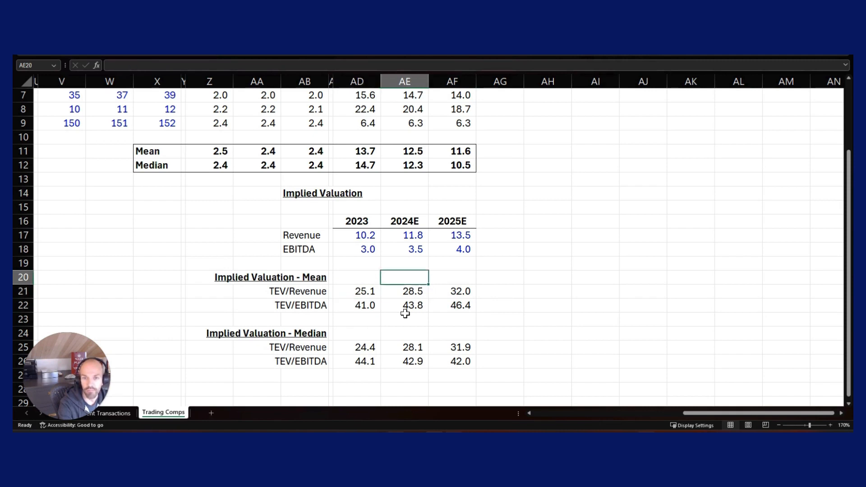
key(Down)
key(Up)
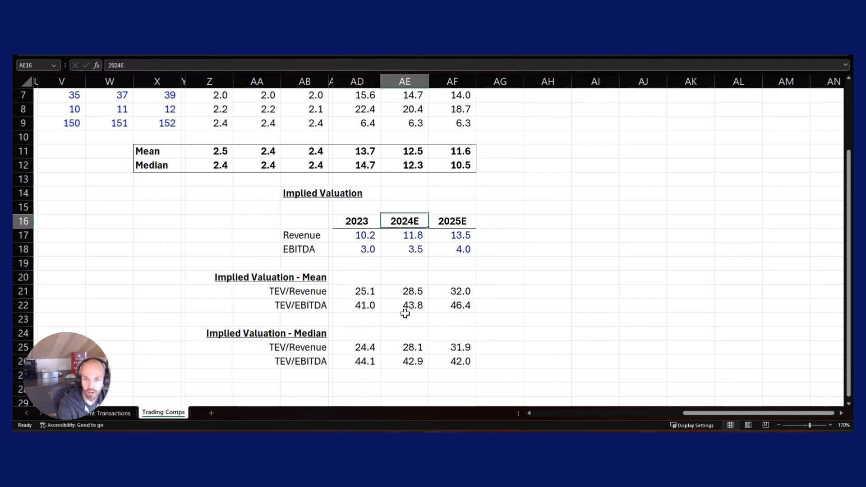
key(Down)
key(Up)
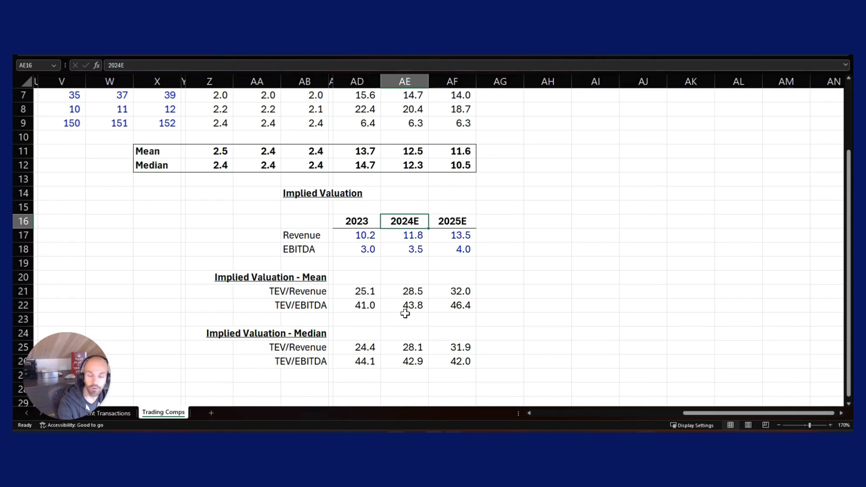
key(Down)
key(Down)
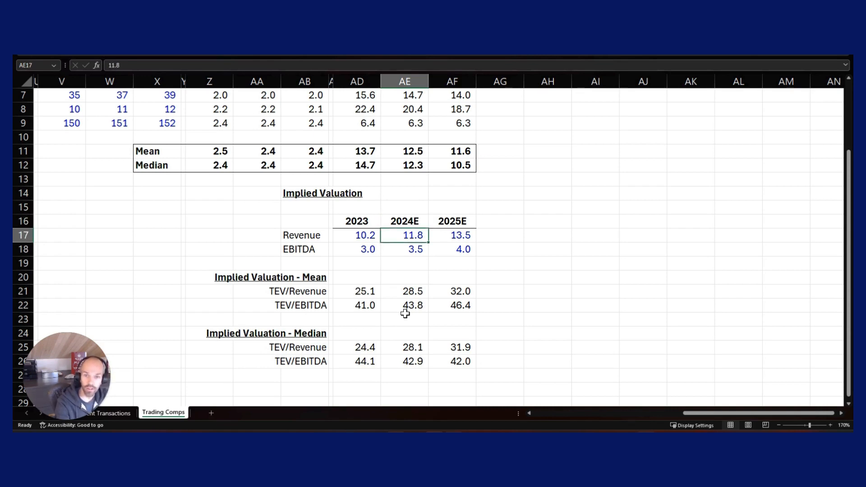
- Select the 2024E mean and median implied valuations in AE21:AE26, extending the selection to the 2023 valuations in column AD
key(Down)
key(Down)
key(Down)
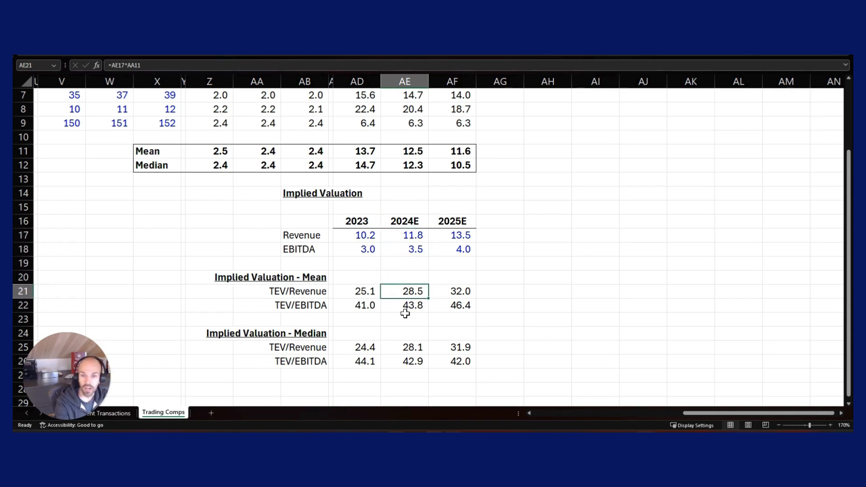
key(shift+Down)
key(shift+Down)
key(shift+Down)
key(shift+Down)
key(shift+Down)
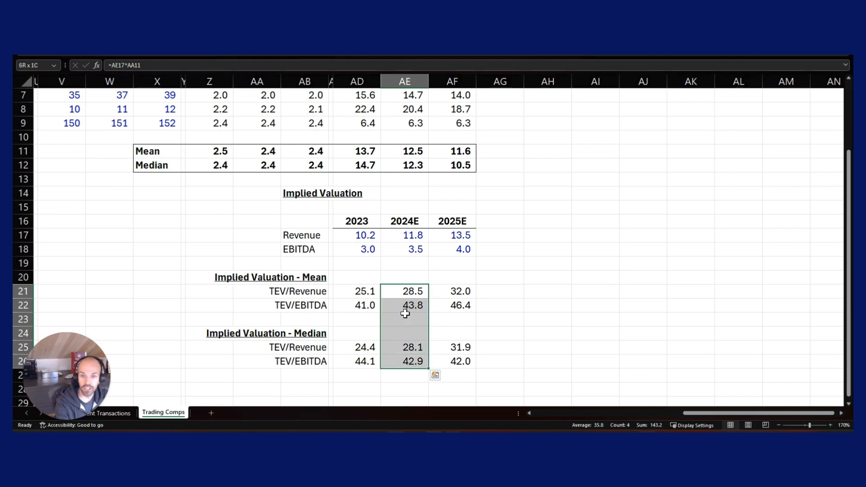
key(shift+Left)
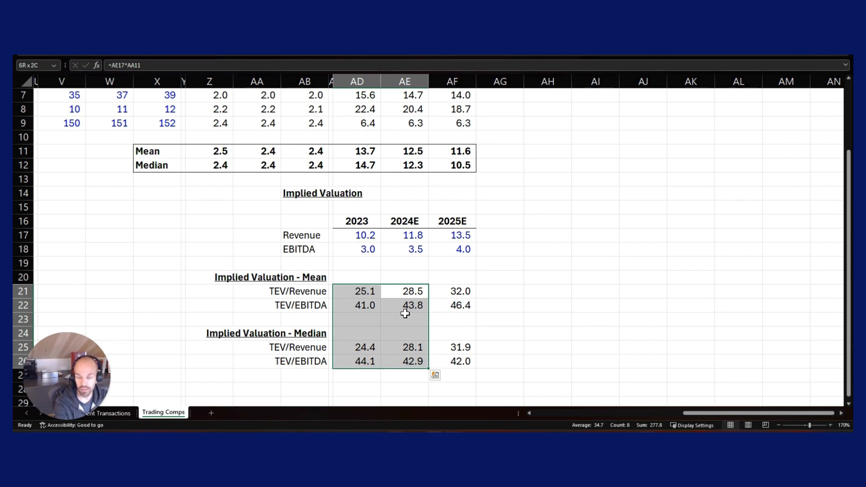
- Review the 2025E column from its inputs down through the mean-based implied valuations in AF21 and AF22
key(Up)
key(Up)
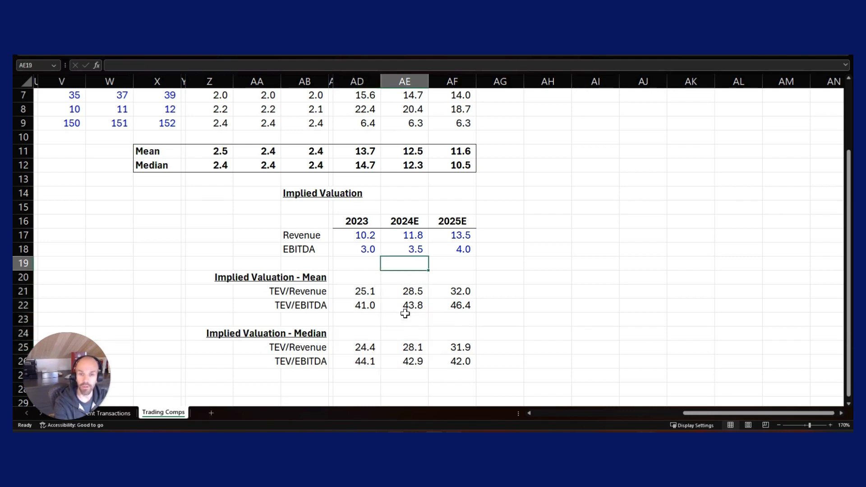
key(Right)
key(Right)
key(Left)
key(Down)
key(Down)
key(Down)
key(Down)
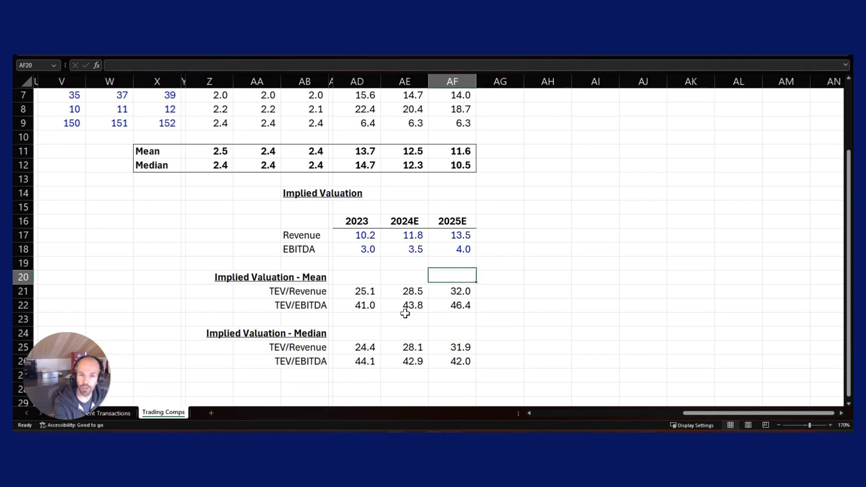
key(Up)
key(Up)
key(Up)
key(Up)
key(Up)
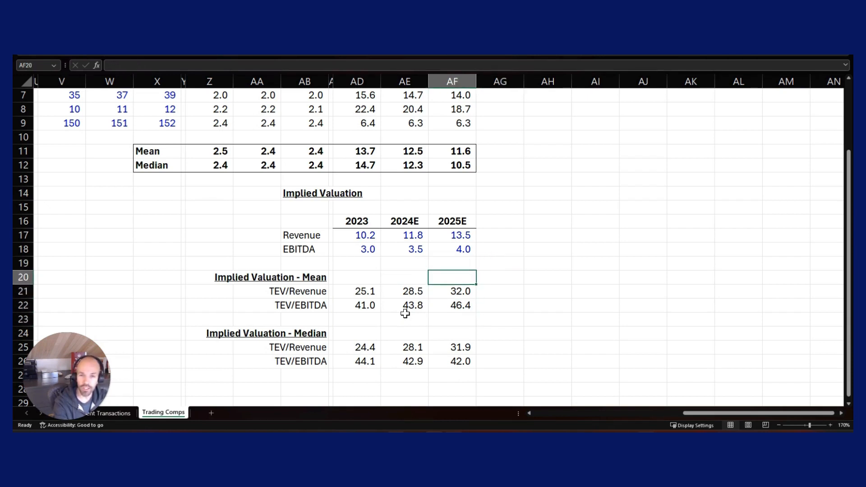
key(Down)
key(Down)
key(Down)
key(Down)
key(Down)
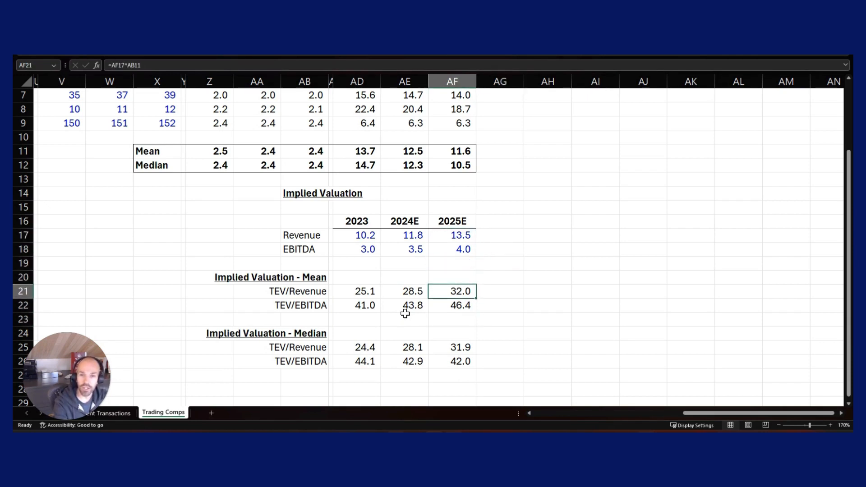
key(Up)
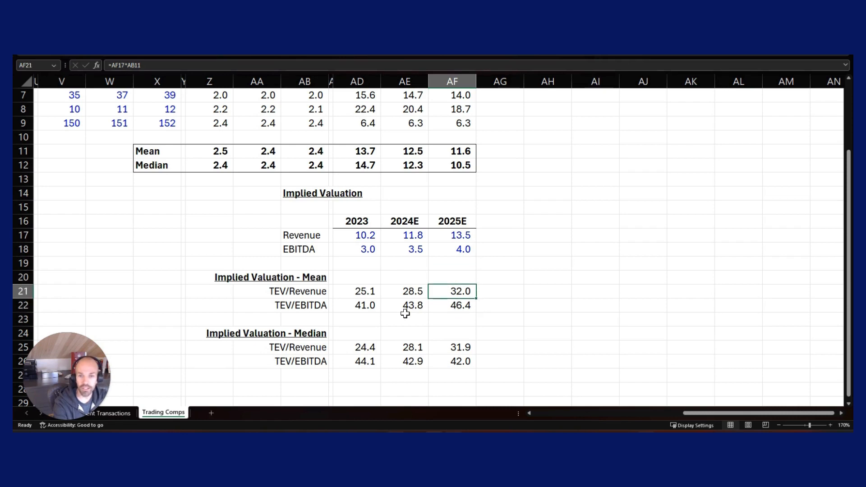
key(Down)
key(Down)
key(Down)
key(Down)
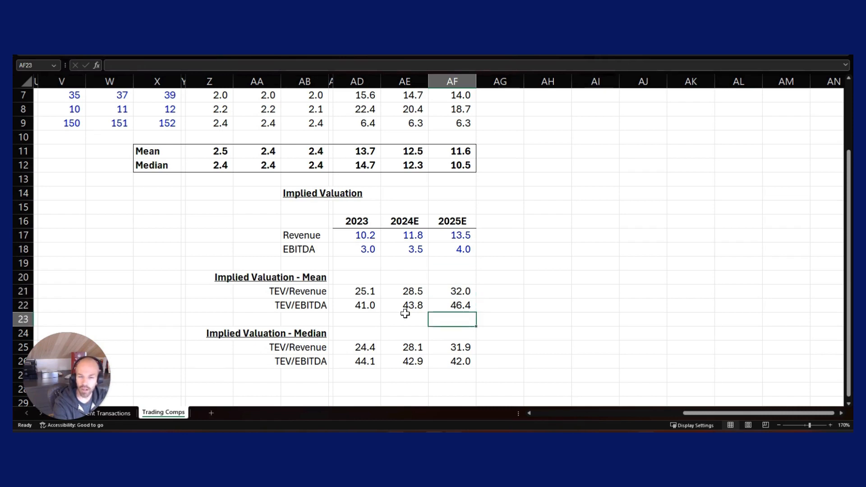
- Select the 2025E revenue and EBITDA inputs in AF17:AF18, and look across the revenue inputs in AD17 to AF17
key(Up)
key(Up)
key(Up)
key(Up)
key(Up)
key(Up)
key(Up)
key(Up)
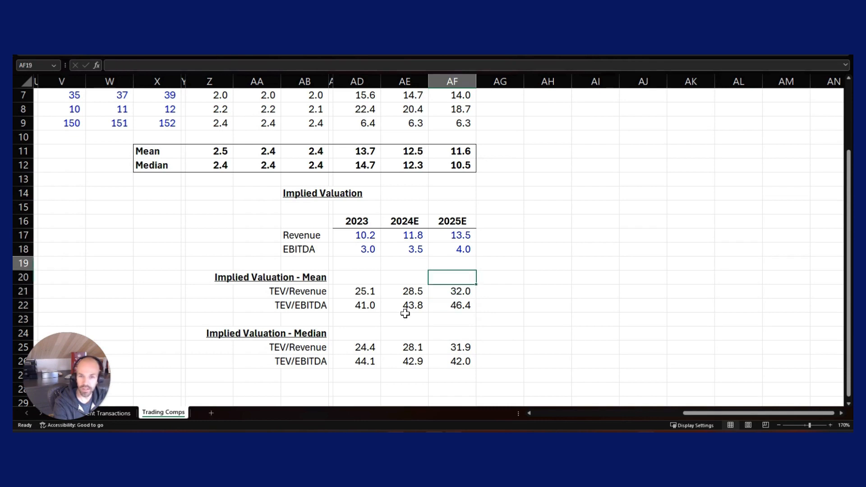
key(shift+Down)
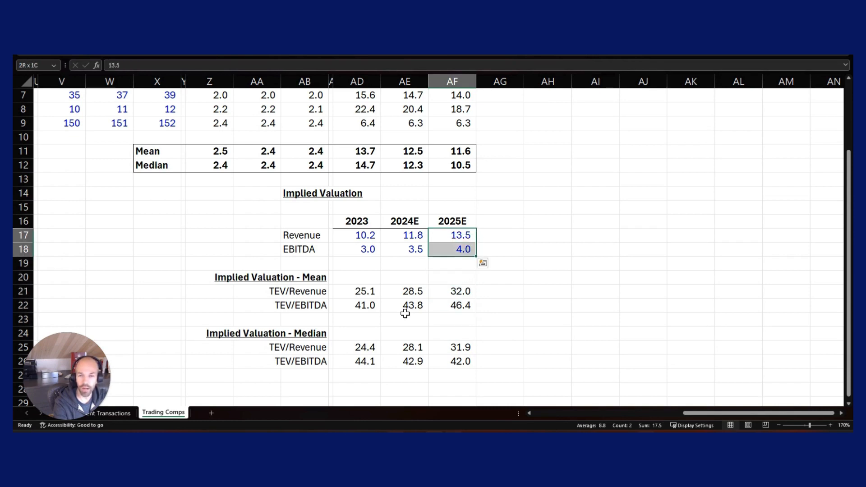
key(Left)
key(Left)
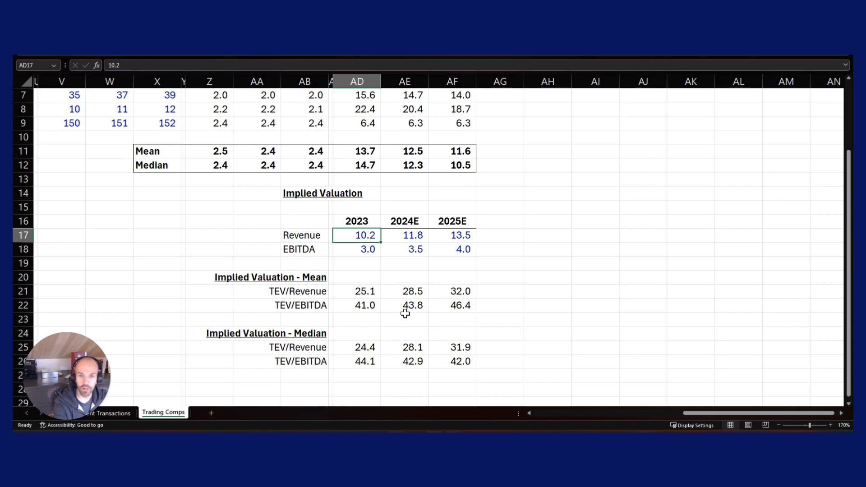
key(Right)
key(Right)
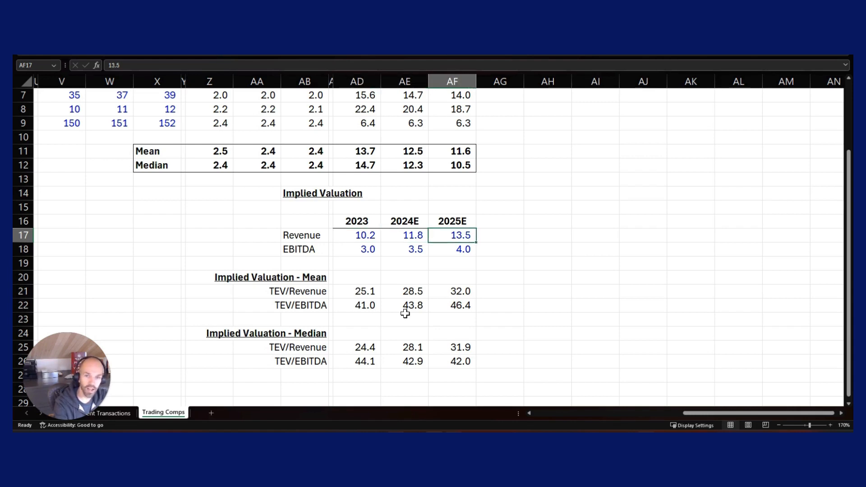
- Inspect the median-based TEV/EBITDA implied valuation formulas for 2025E in AF26 and 2024E in AE26
key(Down)
key(Down)
key(Down)
key(Down)
key(Down)
key(Down)
key(Down)
key(Down)
key(Down)
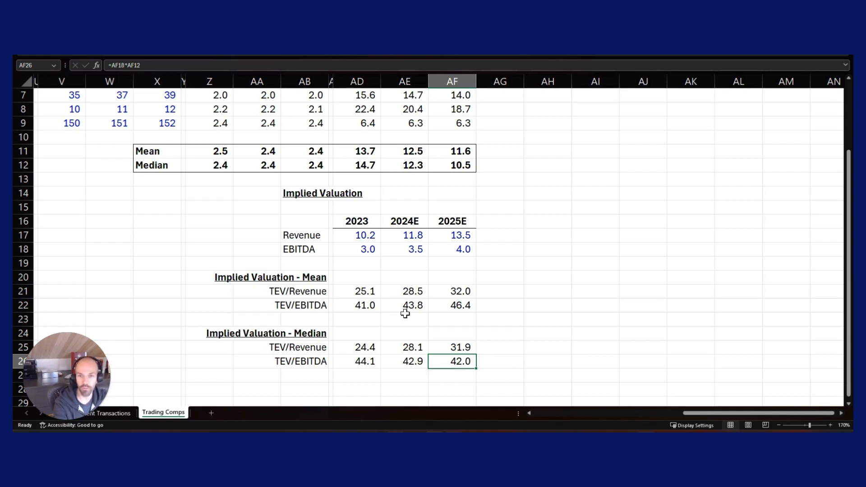
key(Left)
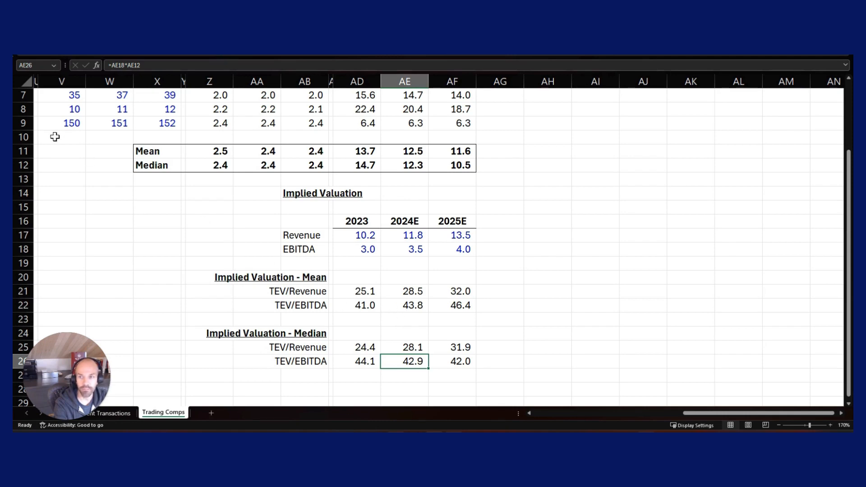
click(36, 136)
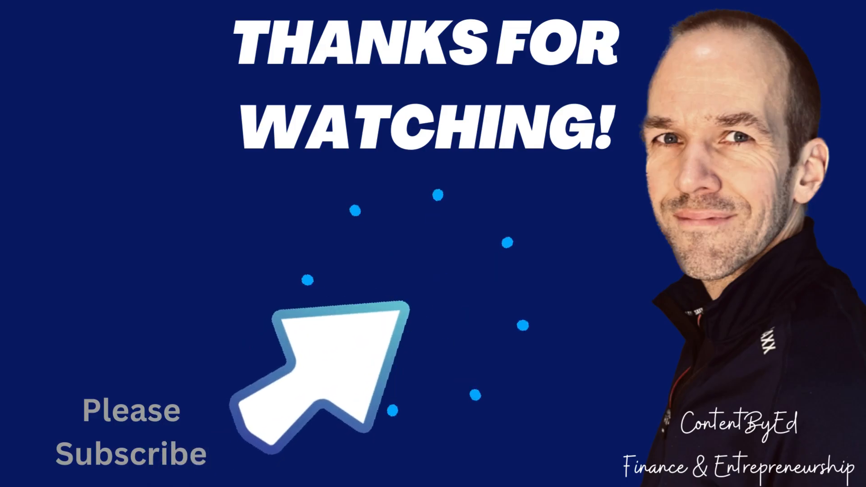